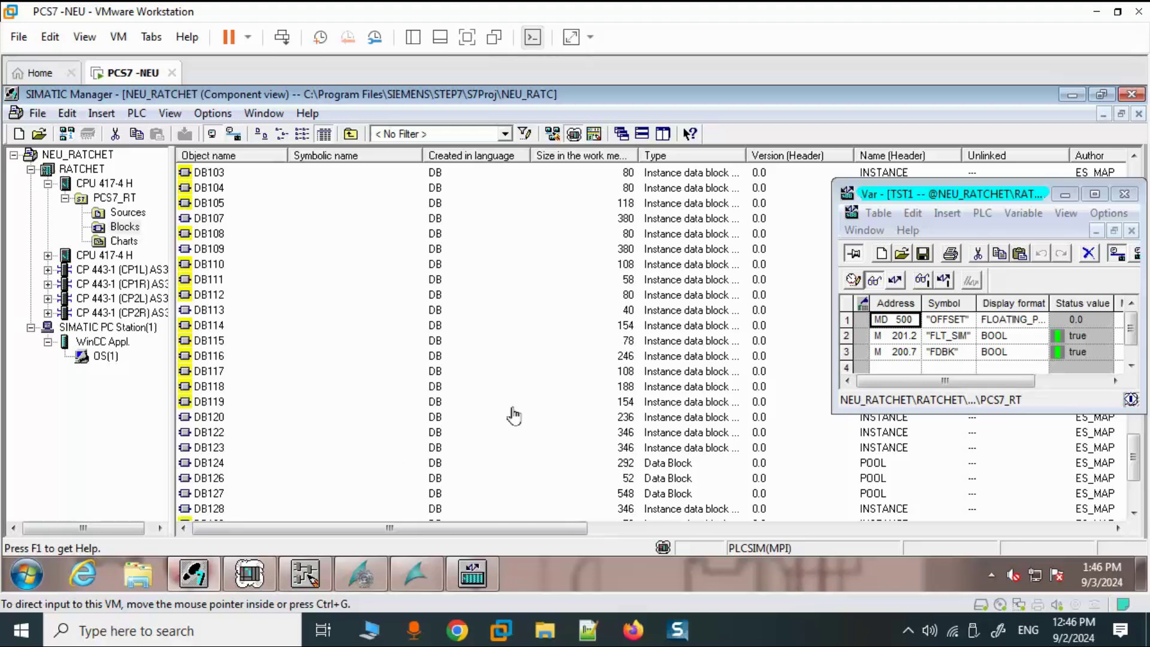
{"action": "left_click", "coordinate": [94, 370]}
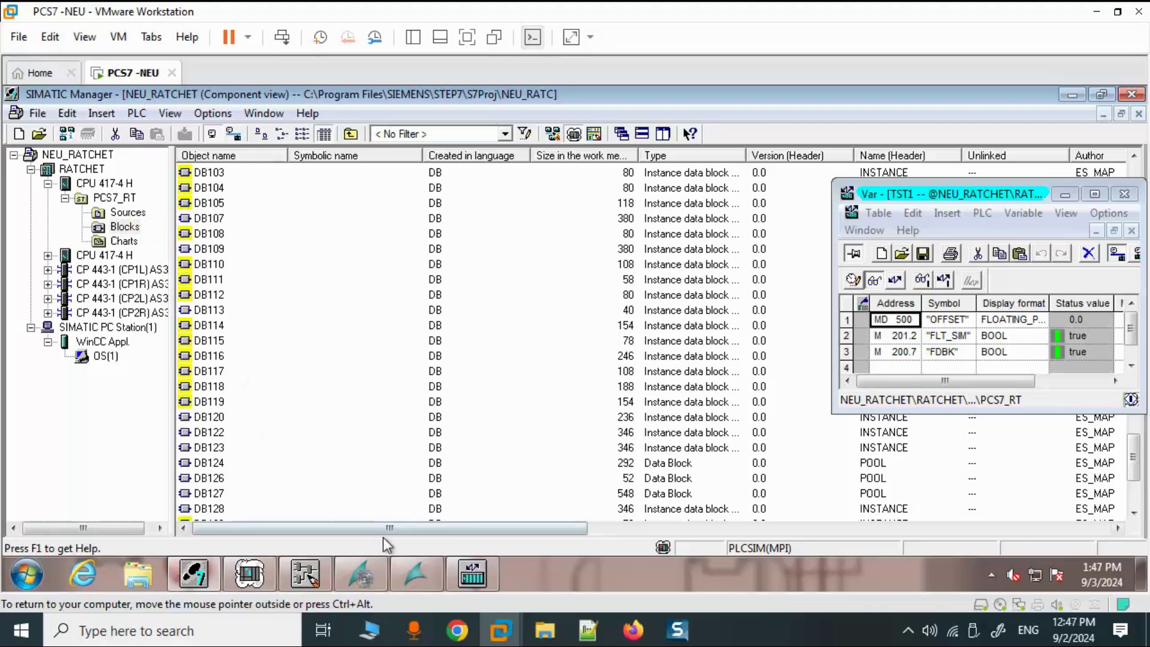
{"action": "left_click", "coordinate": [309, 574]}
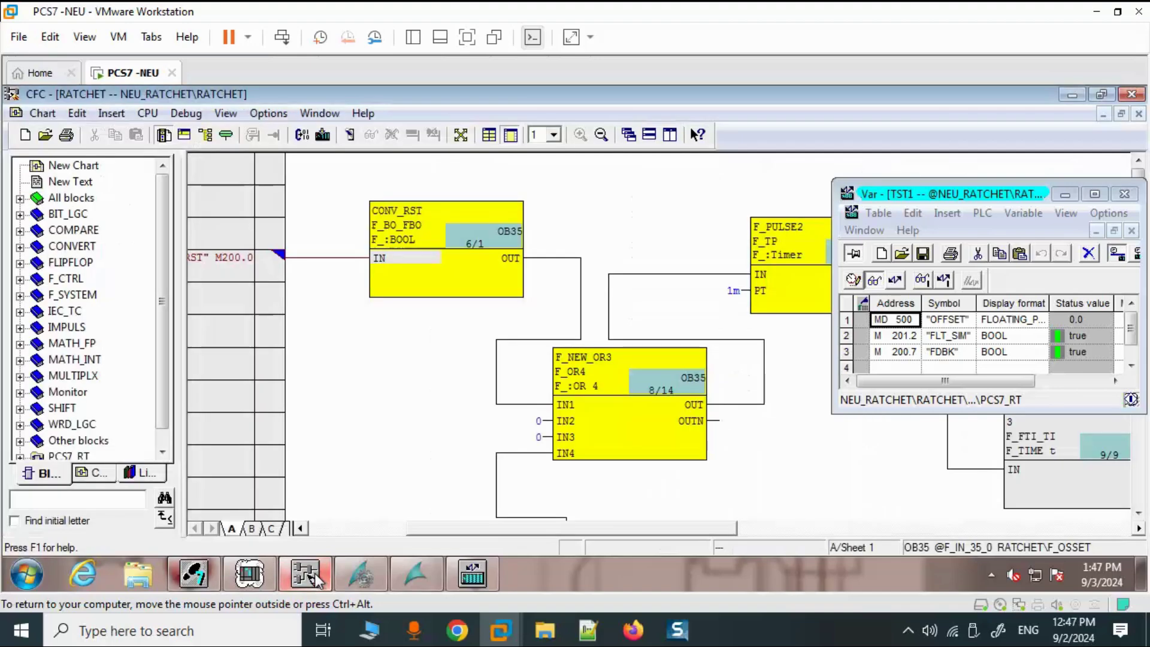
{"action": "left_click", "coordinate": [196, 577]}
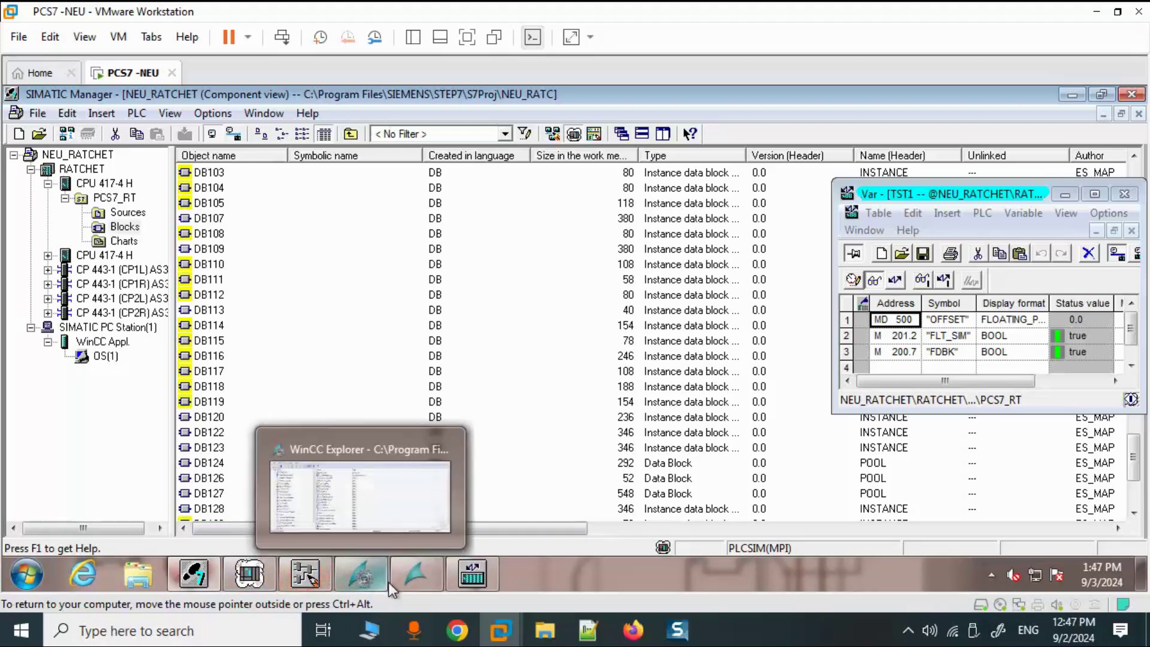
{"action": "mouse_move", "coordinate": [497, 560]}
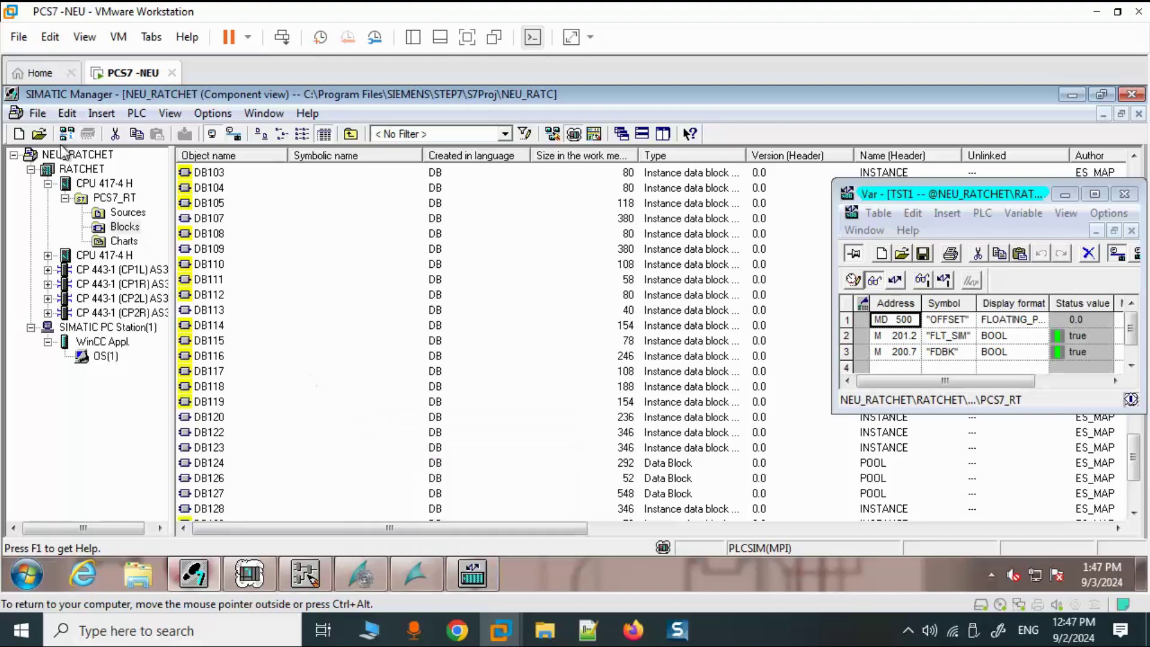
Start archiving the NEU_RATCHET project as Neu_ra_1.zip in the SEP2024 folder, using the PKZip 12.4 format
{"action": "left_click", "coordinate": [40, 119]}
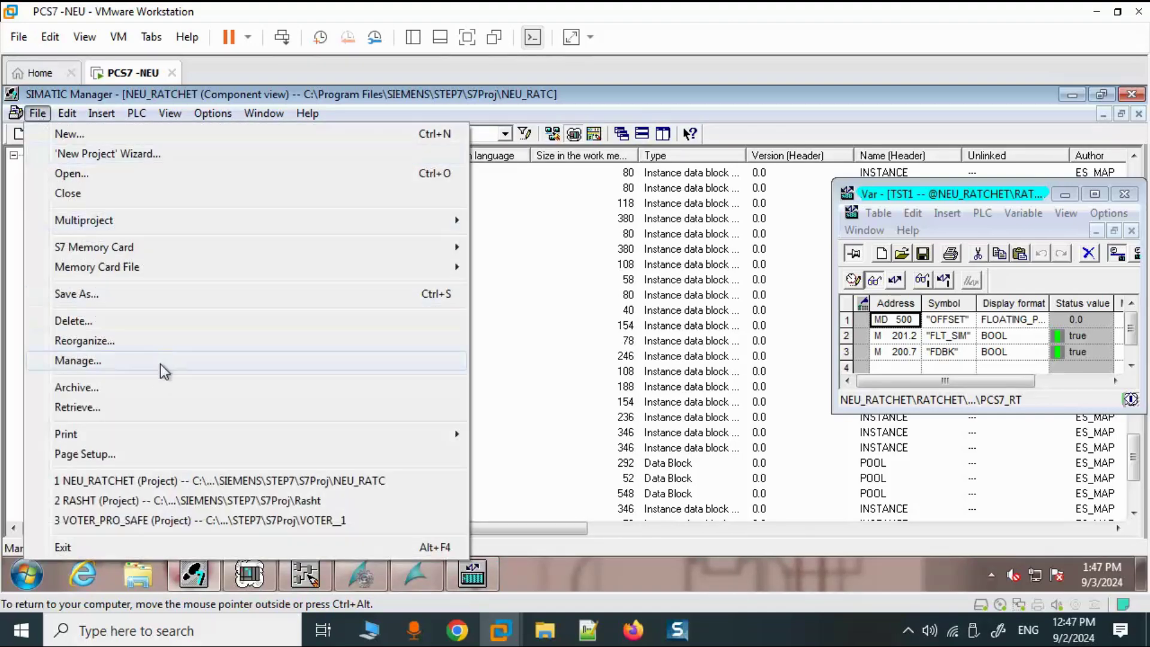
{"action": "left_click", "coordinate": [159, 390]}
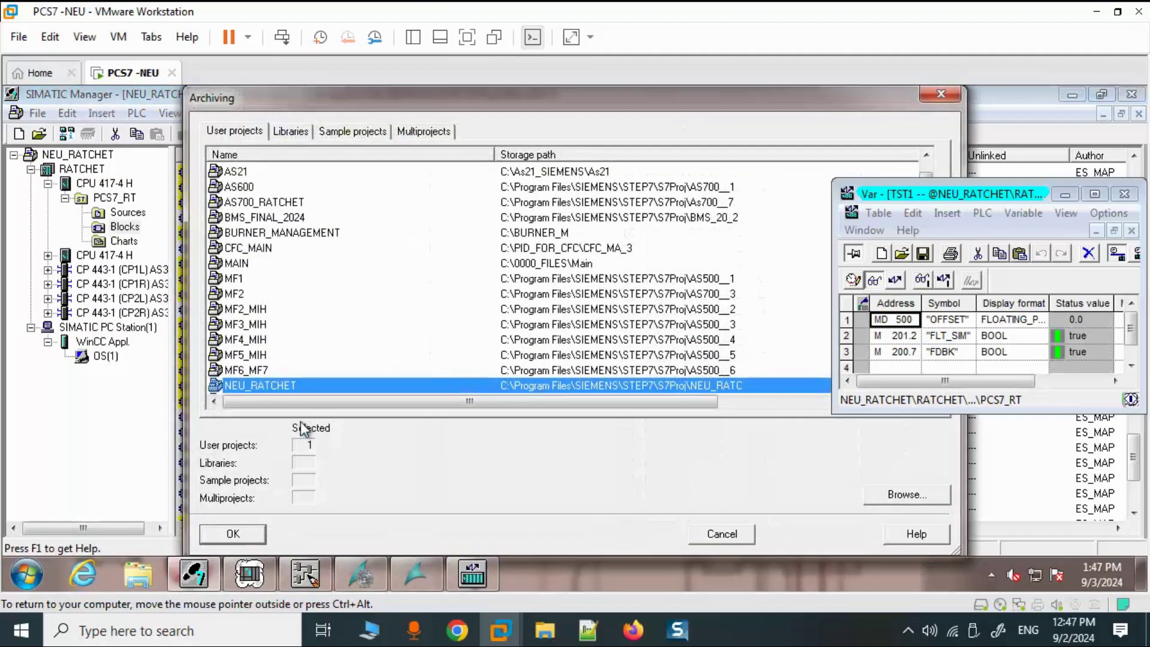
{"action": "left_click", "coordinate": [237, 531]}
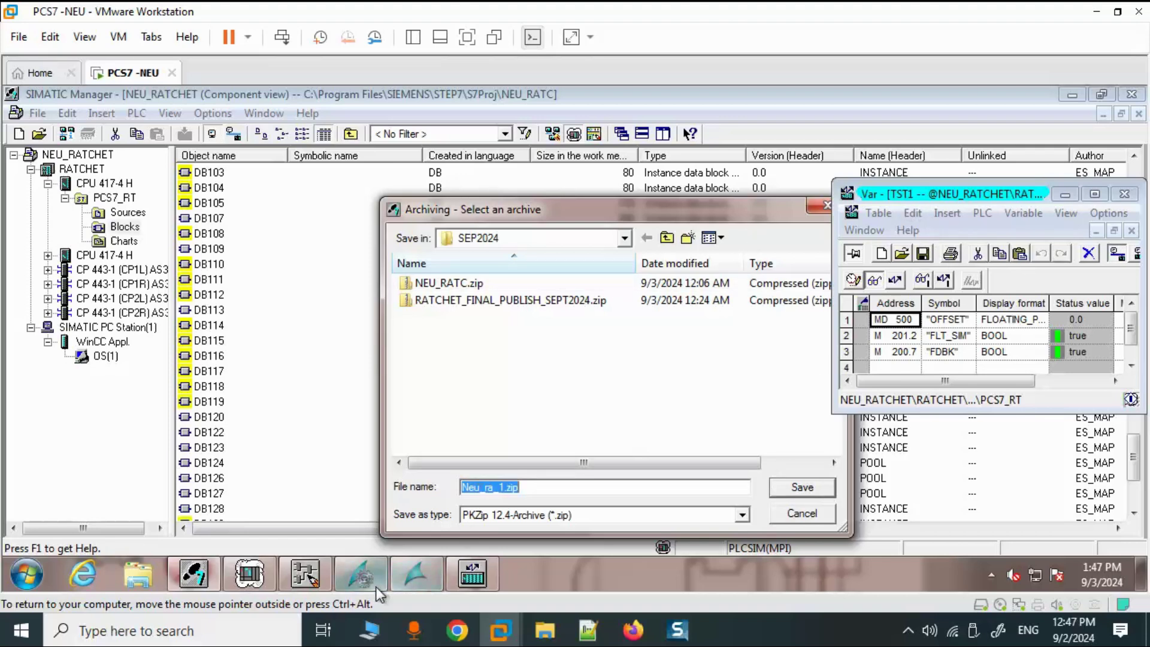
{"action": "mouse_move", "coordinate": [300, 573]}
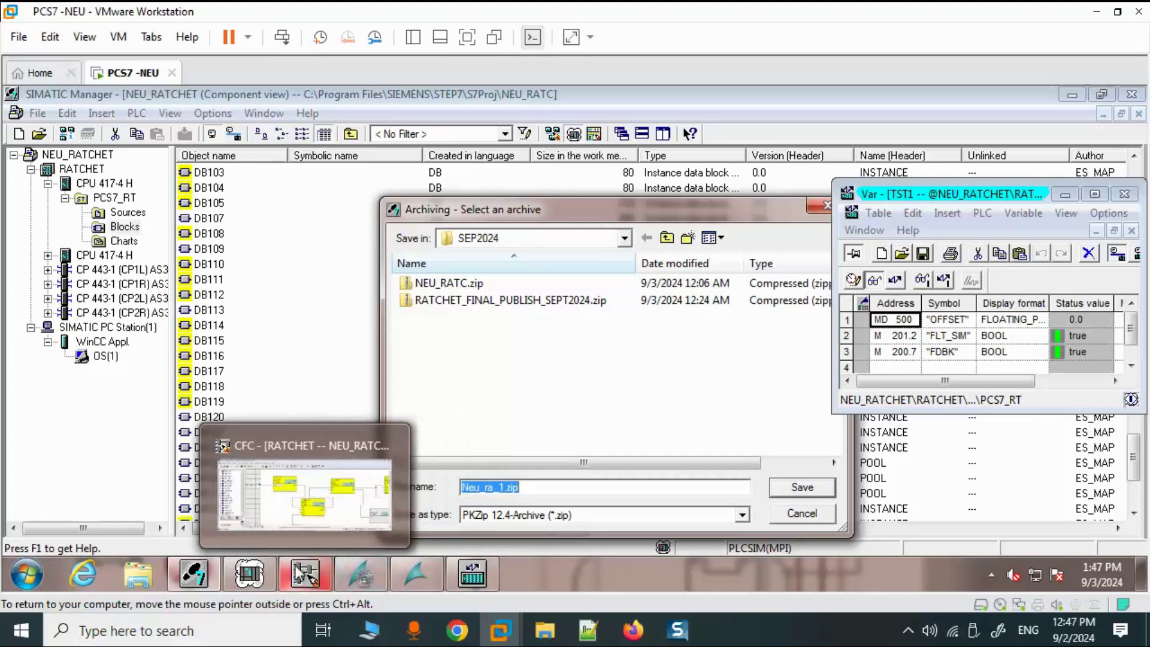
{"action": "left_click", "coordinate": [798, 489]}
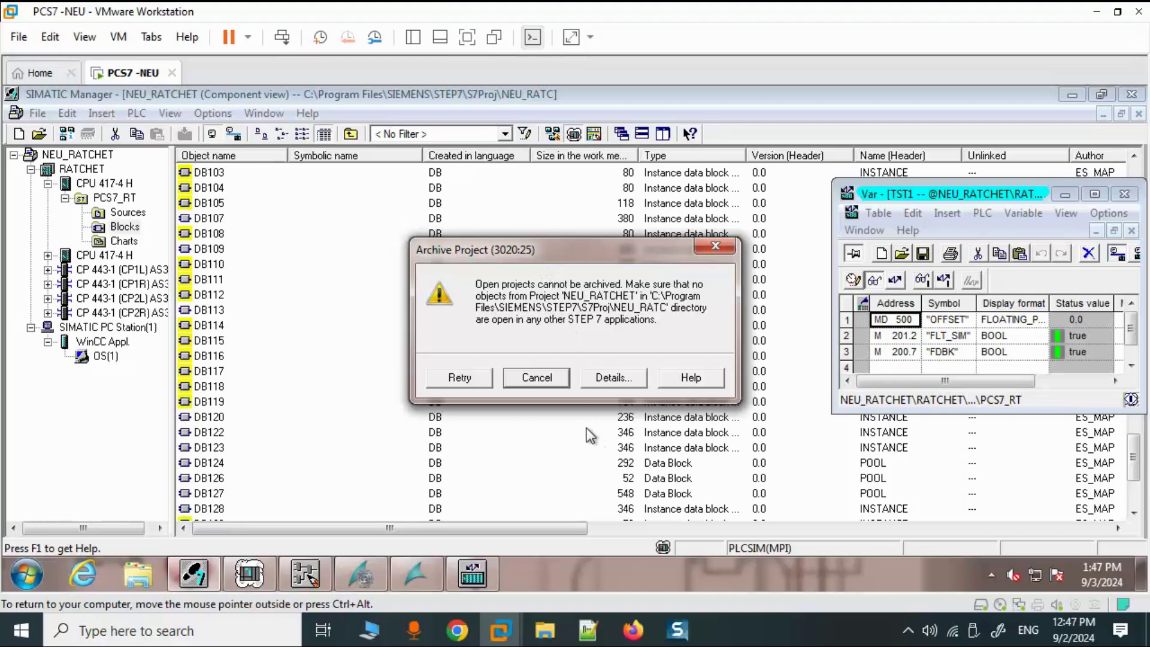
Deactivate the OS(1) runtime in WinCC Explorer and close the TST1 variable table
{"action": "mouse_move", "coordinate": [363, 580]}
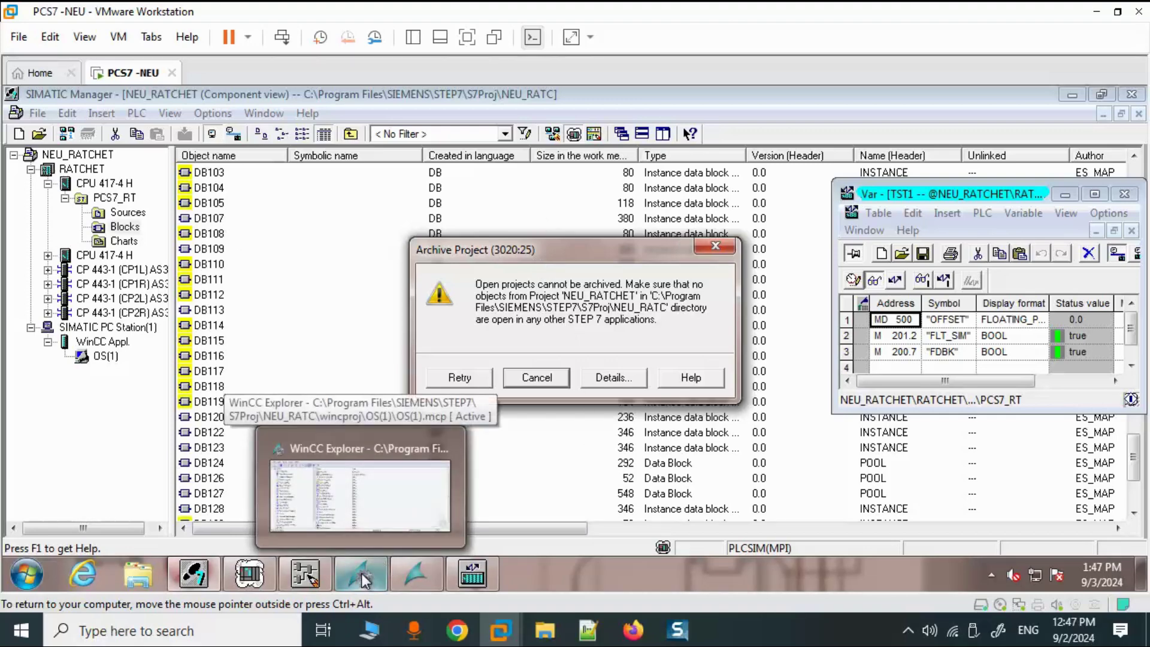
{"action": "left_click", "coordinate": [359, 580]}
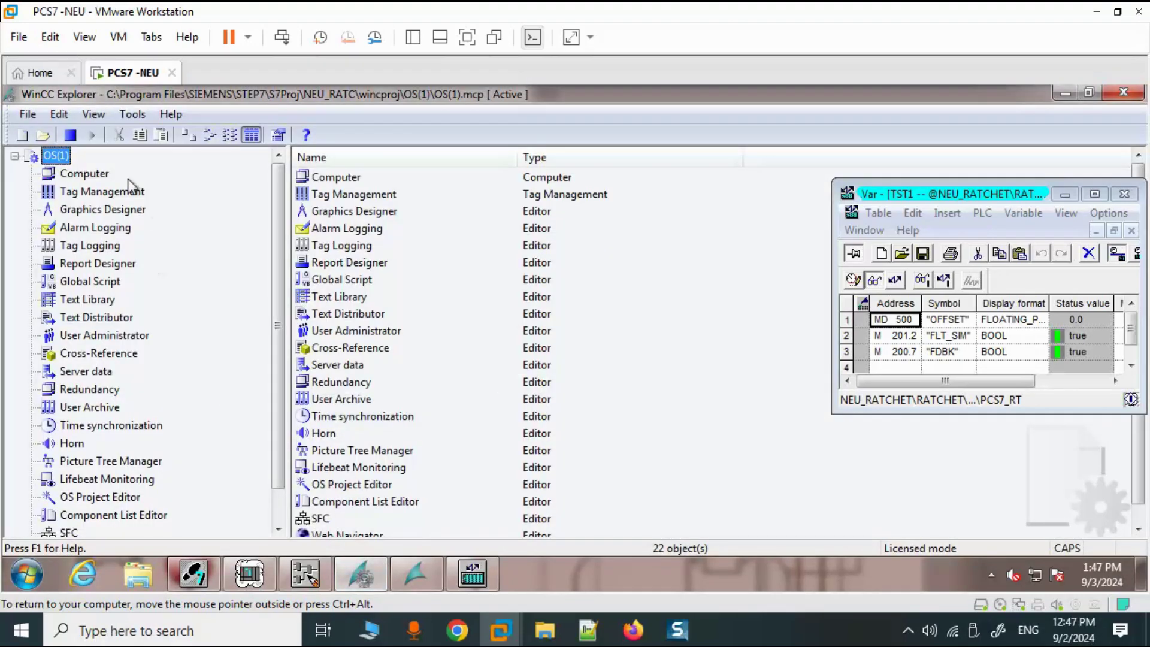
{"action": "left_click", "coordinate": [70, 135]}
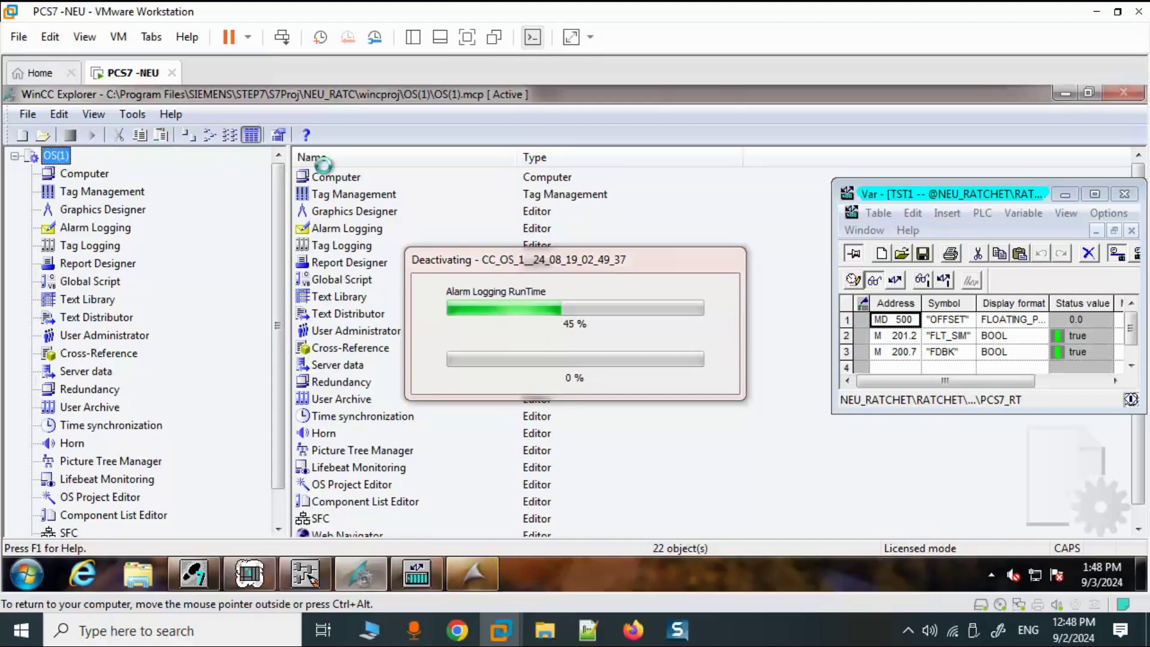
{"action": "left_click", "coordinate": [430, 578]}
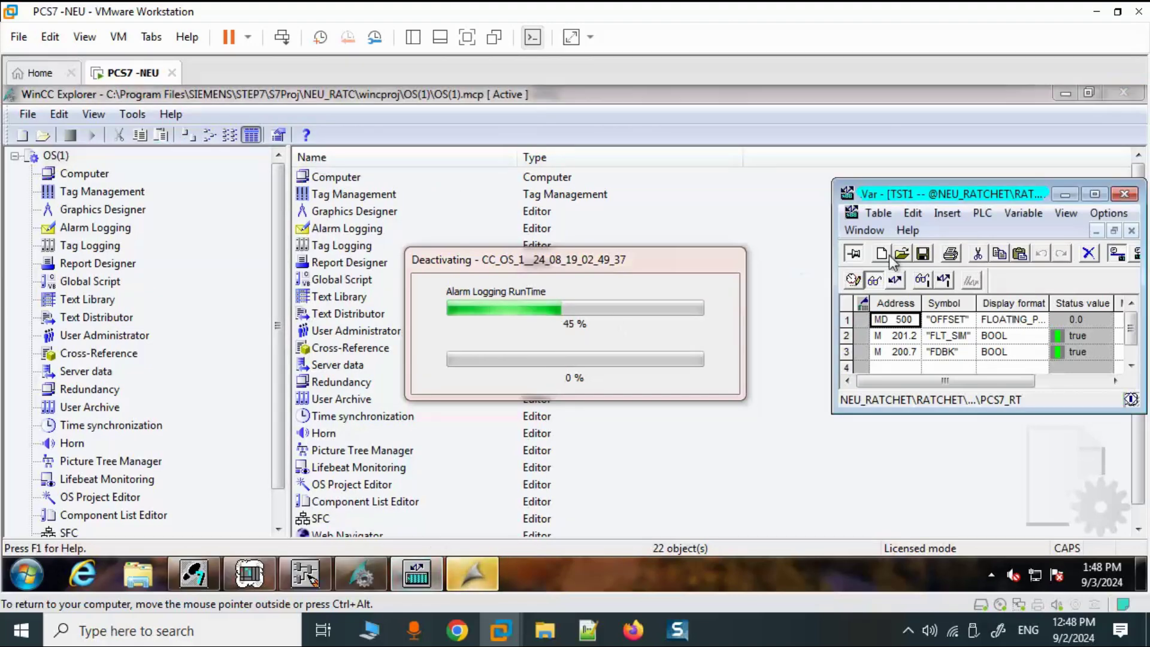
{"action": "left_click", "coordinate": [1125, 194]}
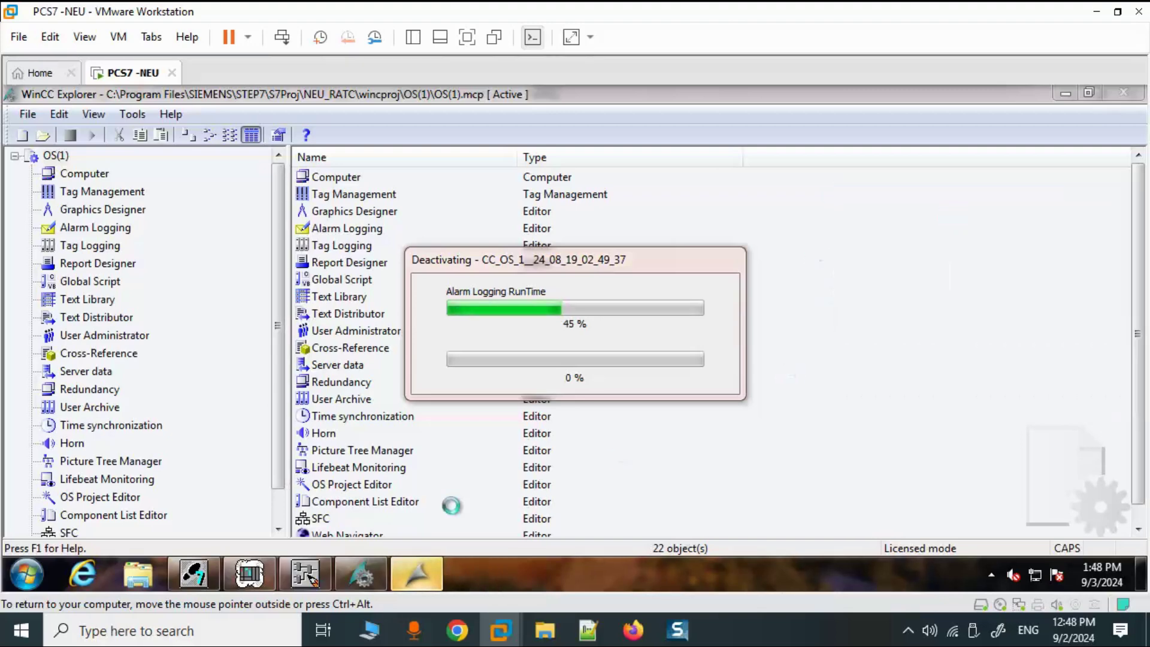
Perform a memory reset of the simulated CPU 417-4 H in S7-PLCSIM and close the simulator
{"action": "left_click", "coordinate": [249, 574]}
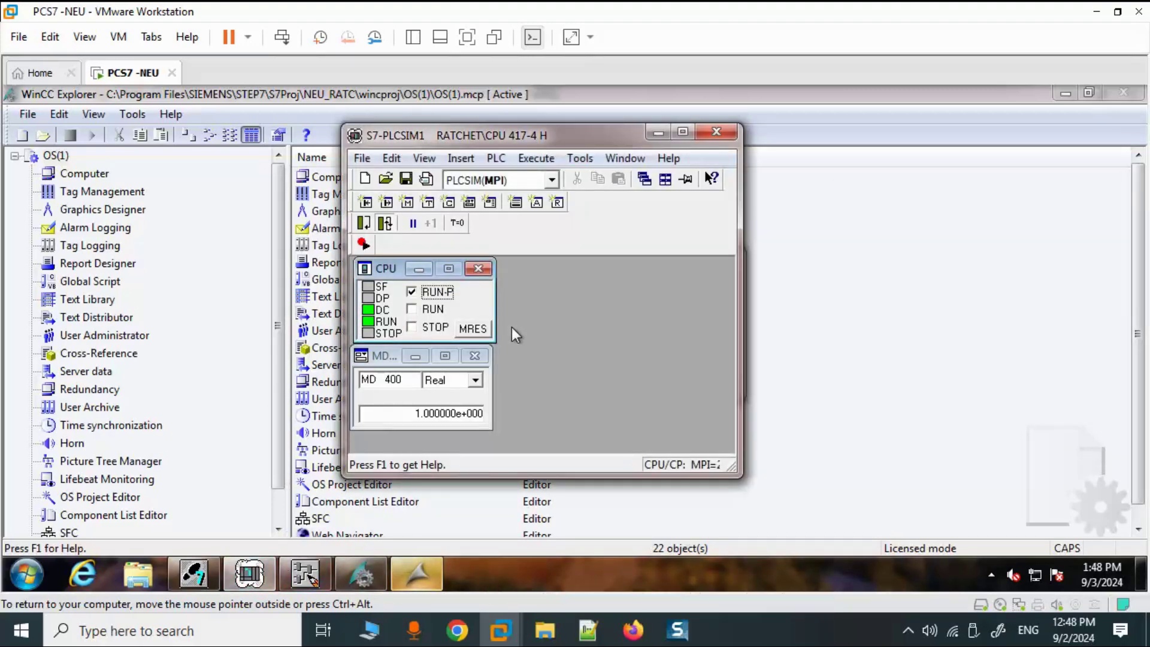
{"action": "left_click", "coordinate": [482, 335]}
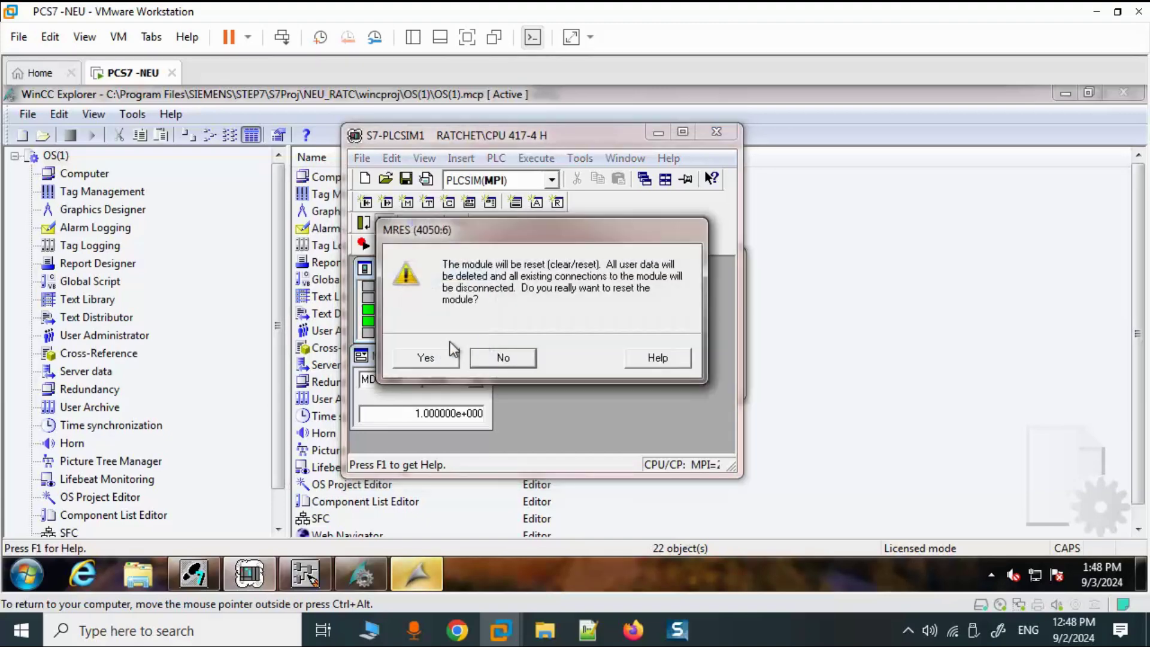
{"action": "left_click", "coordinate": [440, 353]}
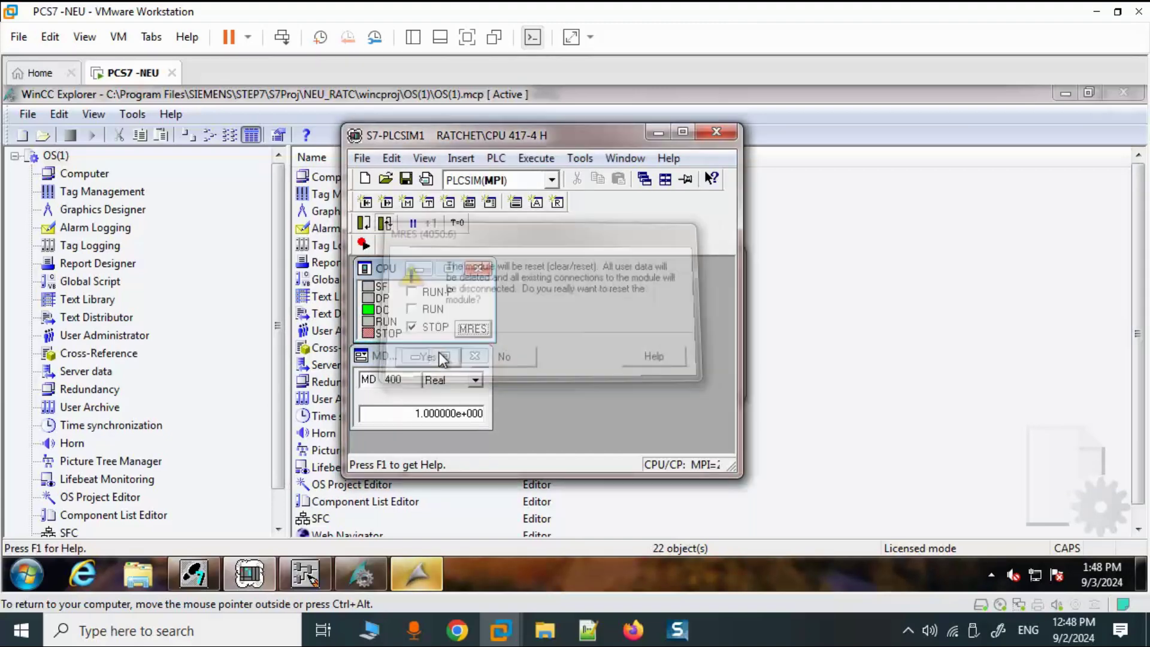
{"action": "left_click", "coordinate": [728, 135]}
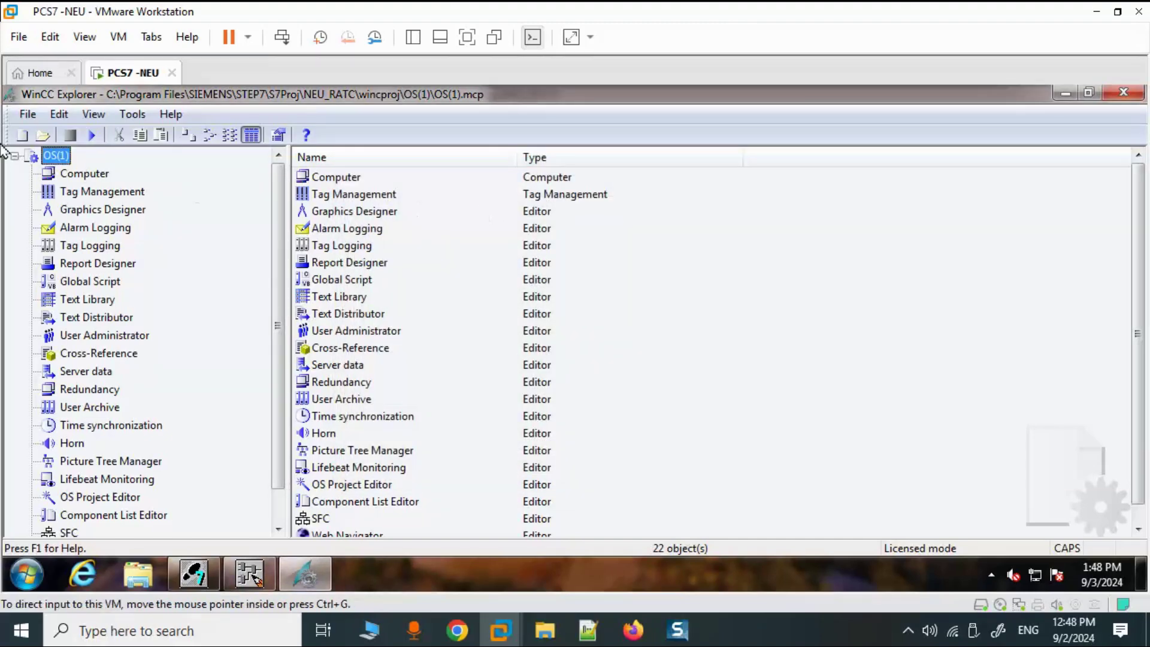
Close the OS(1) project and exit WinCC Explorer
{"action": "left_click", "coordinate": [30, 115]}
{"action": "left_click", "coordinate": [73, 172]}
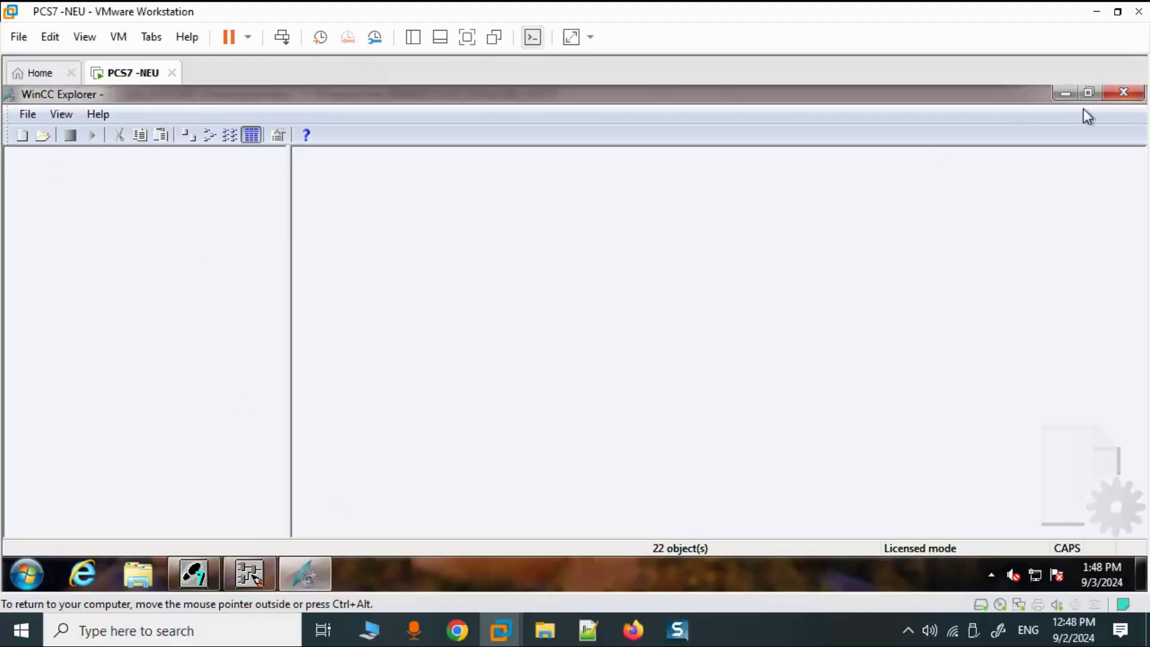
{"action": "left_click", "coordinate": [1119, 94]}
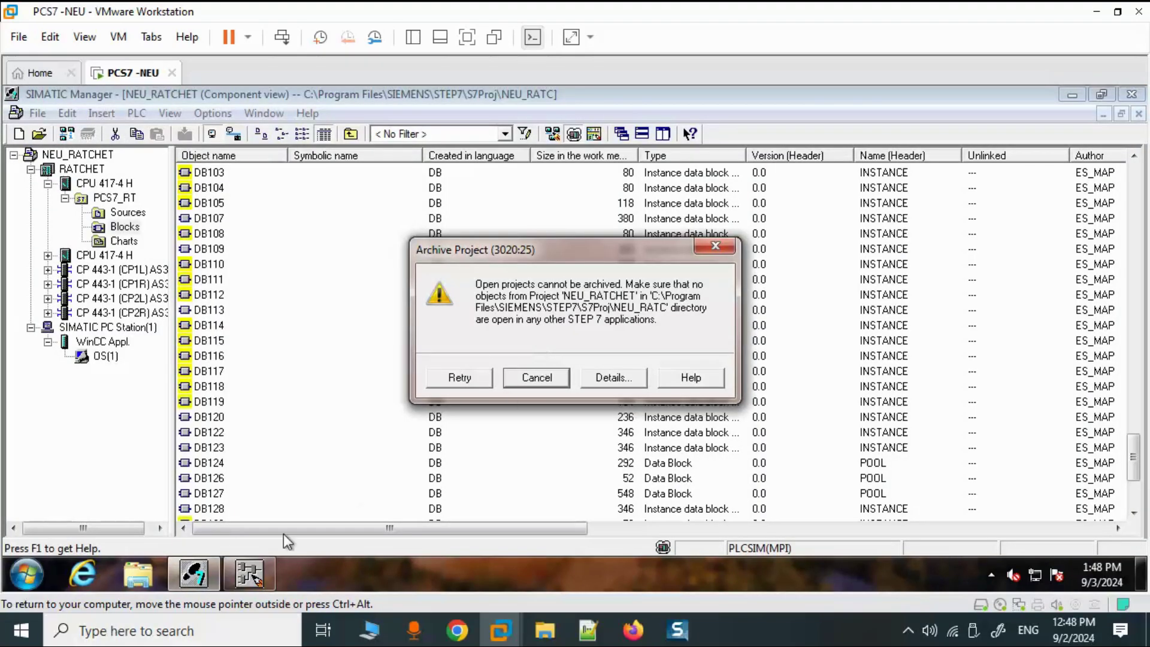
Close the CFC editor holding the RATCHET chart and retry archiving the NEU_RATCHET project
{"action": "left_click", "coordinate": [261, 577]}
{"action": "left_click", "coordinate": [1121, 95]}
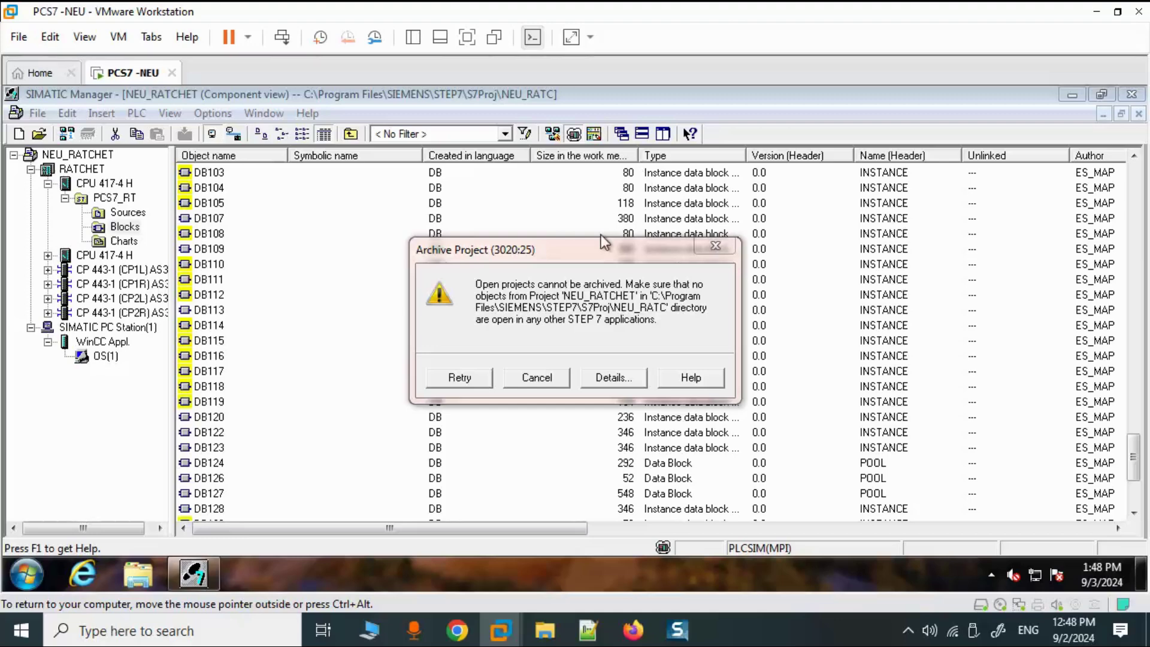
{"action": "left_click", "coordinate": [475, 376]}
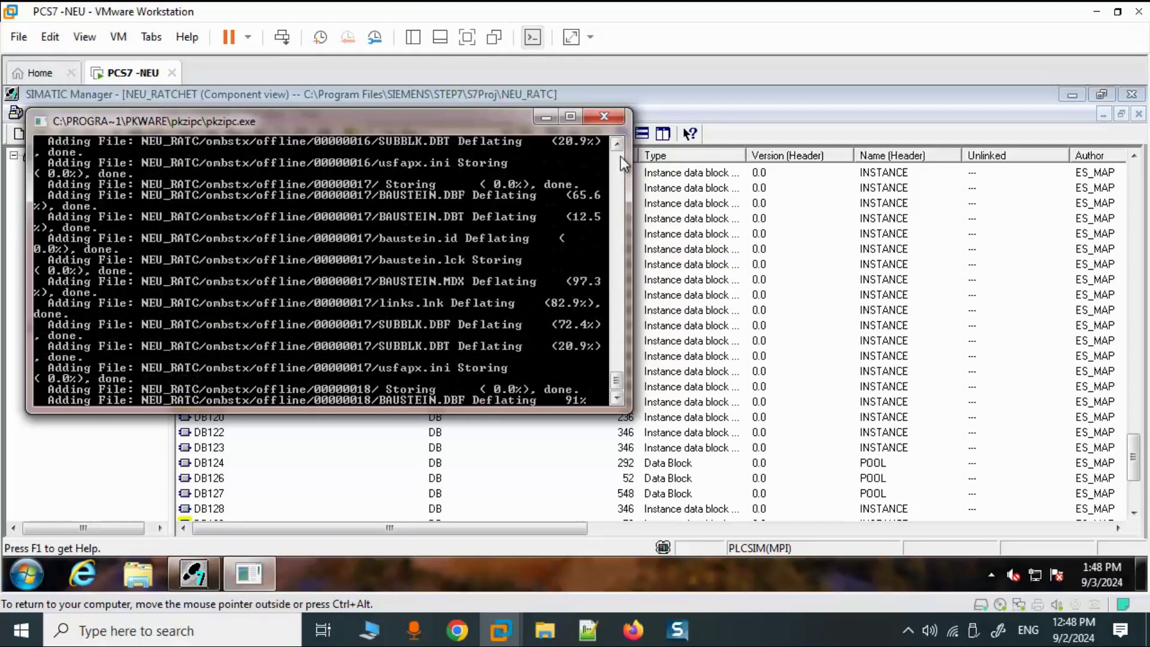
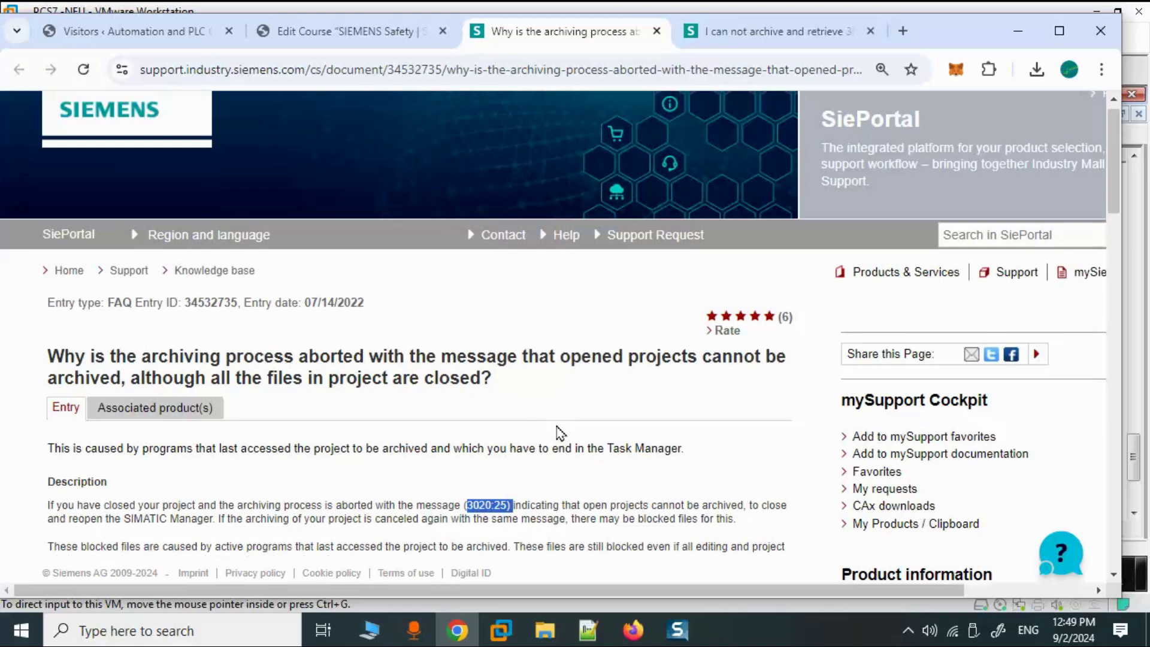
Read the Siemens support FAQ on archiving message 3020:25, examining its Task Manager remedy and the processes to end
{"action": "scroll", "coordinate": [557, 434], "scroll_direction": "down", "scroll_amount": 2}
{"action": "left_click", "coordinate": [491, 429]}
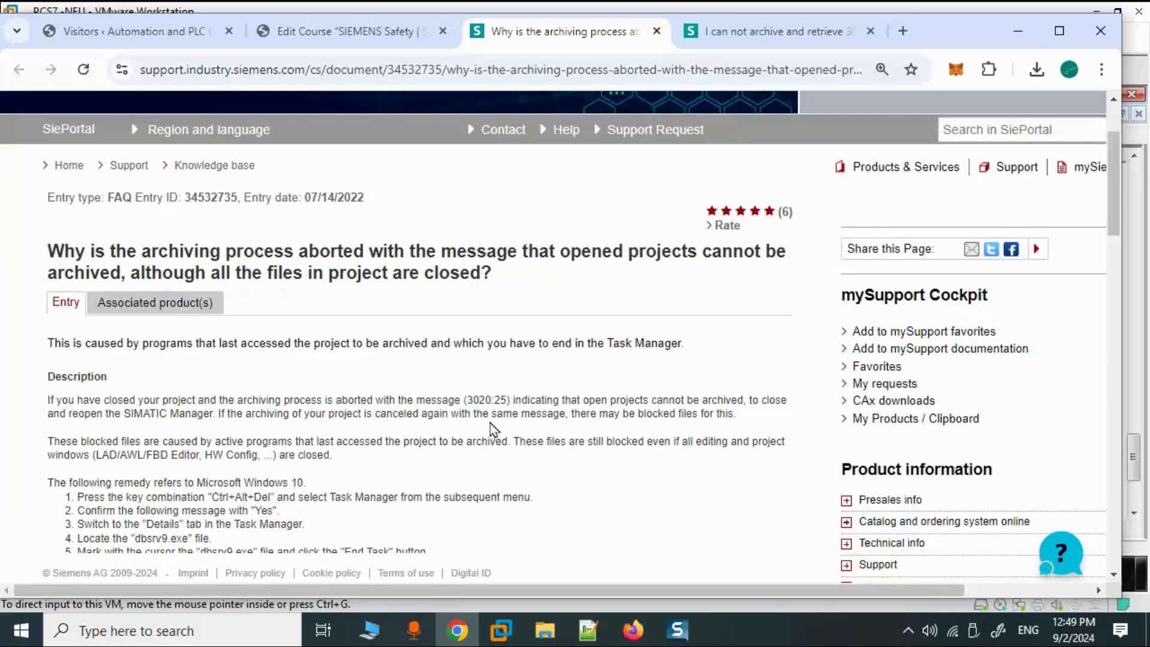
{"action": "scroll", "coordinate": [493, 410], "scroll_direction": "down", "scroll_amount": 1}
{"action": "scroll", "coordinate": [492, 409], "scroll_direction": "down", "scroll_amount": 1}
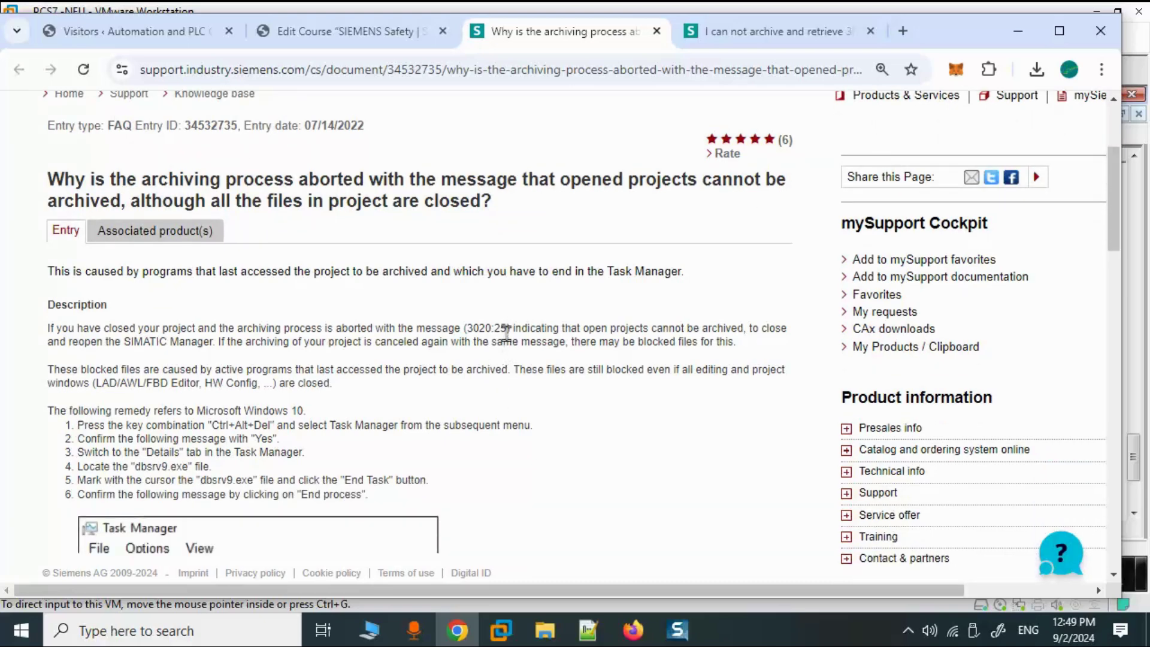
{"action": "left_click_drag", "start_coordinate": [507, 328], "coordinate": [462, 329]}
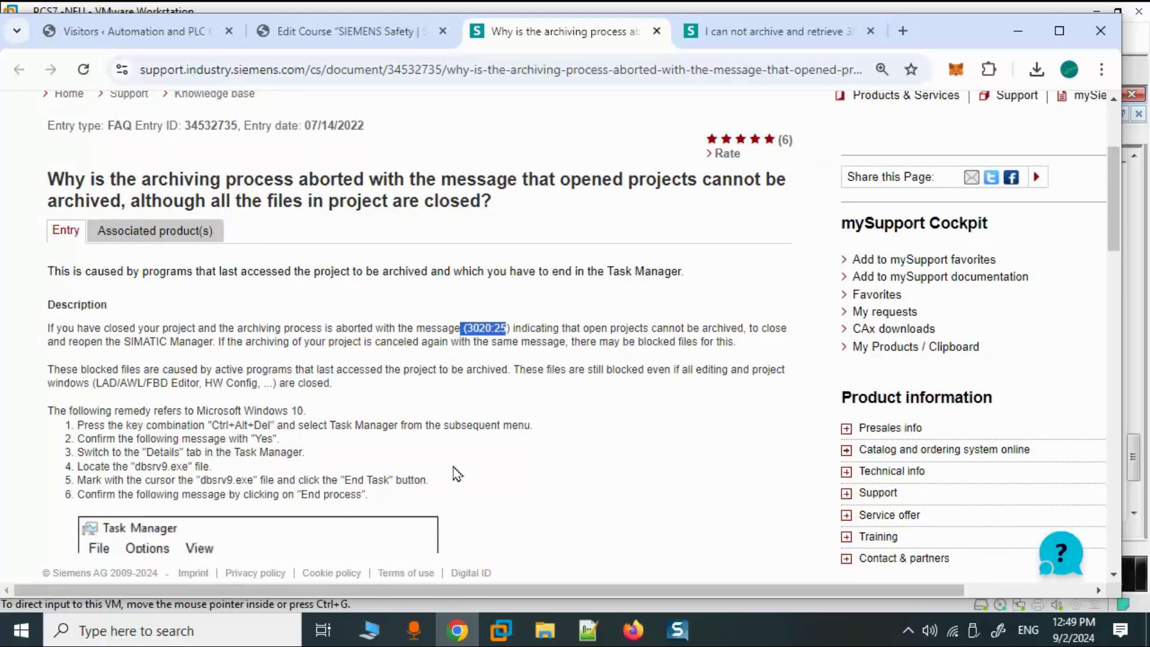
{"action": "scroll", "coordinate": [457, 468], "scroll_direction": "down", "scroll_amount": 1}
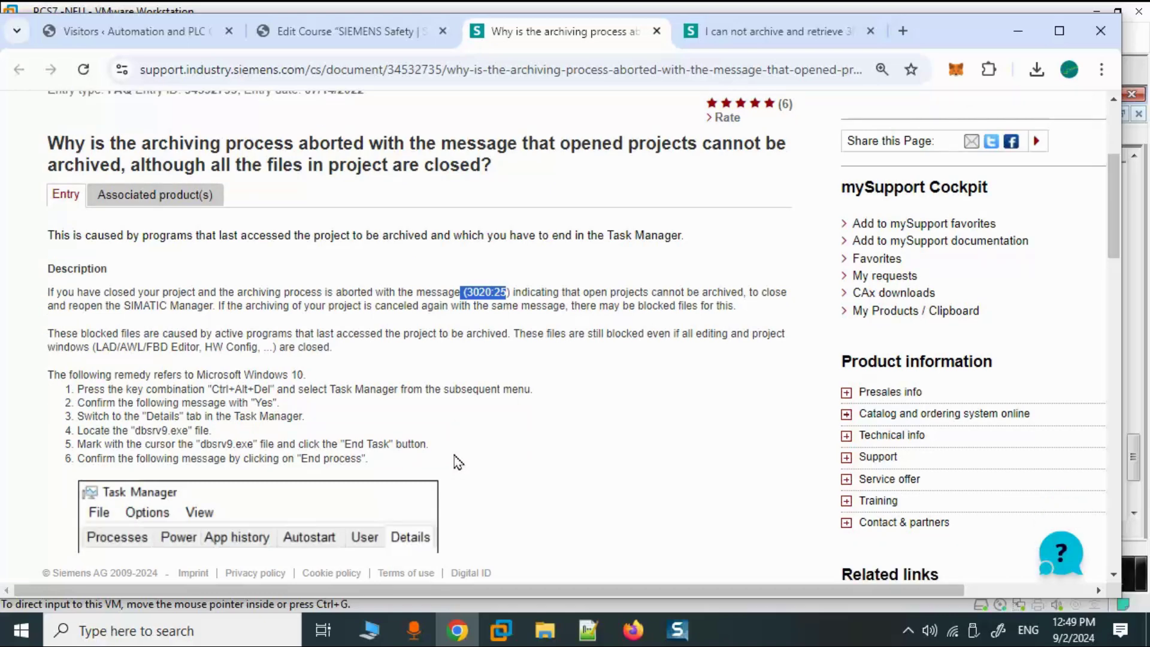
{"action": "scroll", "coordinate": [457, 463], "scroll_direction": "down", "scroll_amount": 3}
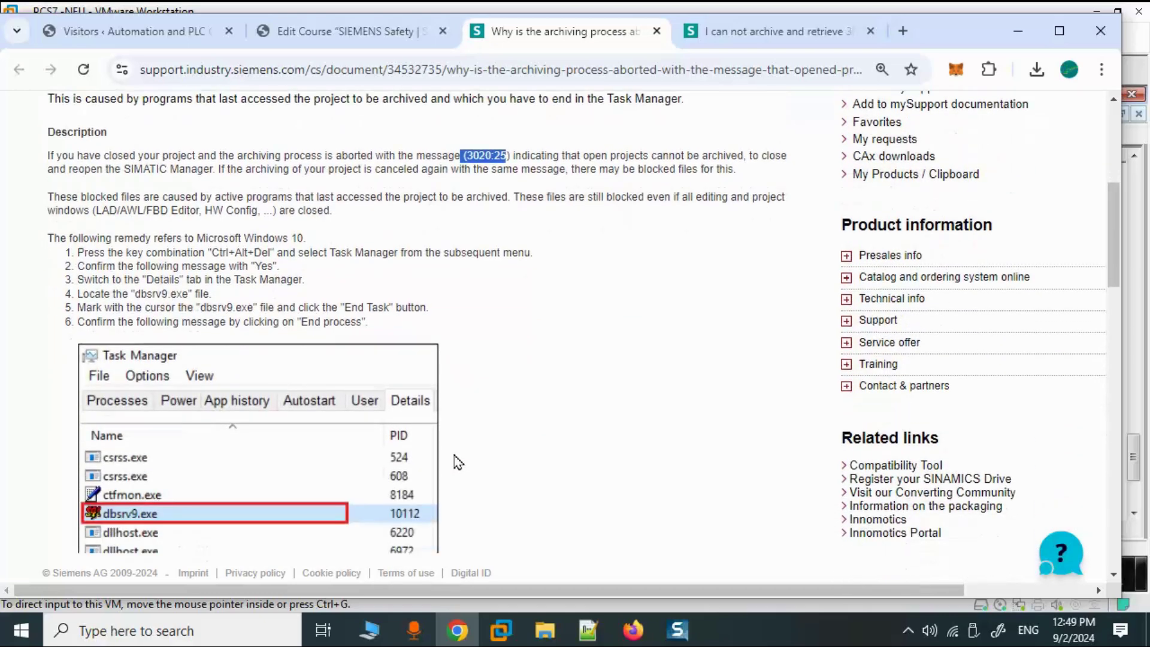
{"action": "scroll", "coordinate": [458, 463], "scroll_direction": "down", "scroll_amount": 1}
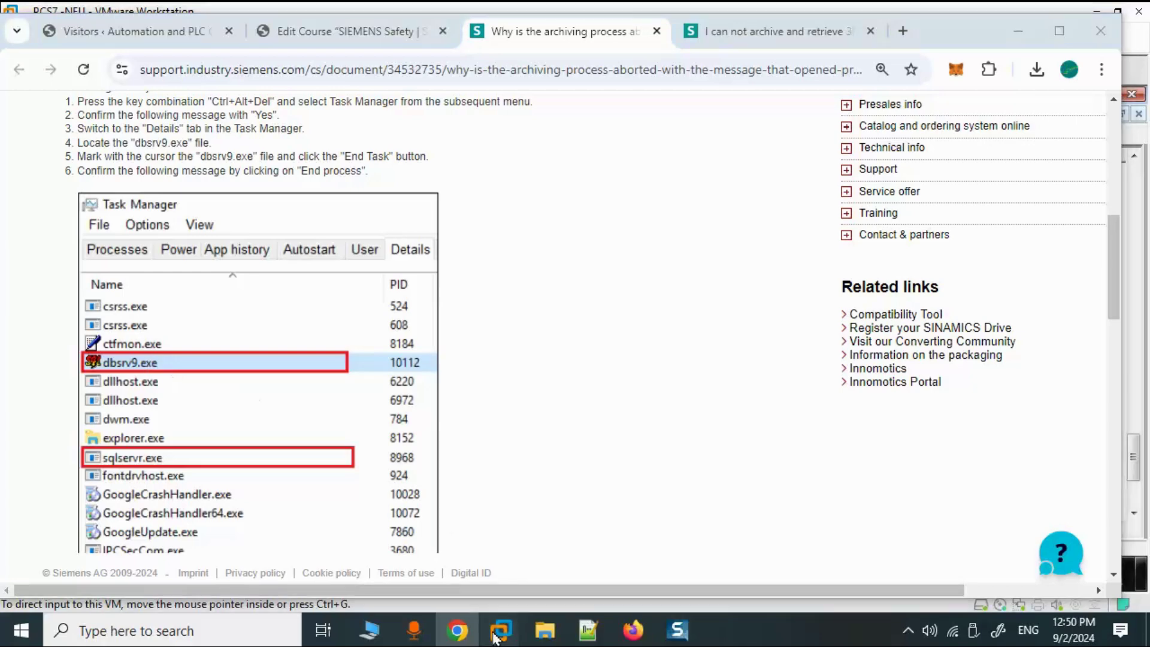
Switch to the PCS7 virtual machine in VMware Workstation and open Windows Task Manager there, moved clear of the screen edge
{"action": "mouse_move", "coordinate": [501, 630]}
{"action": "left_click", "coordinate": [578, 540]}
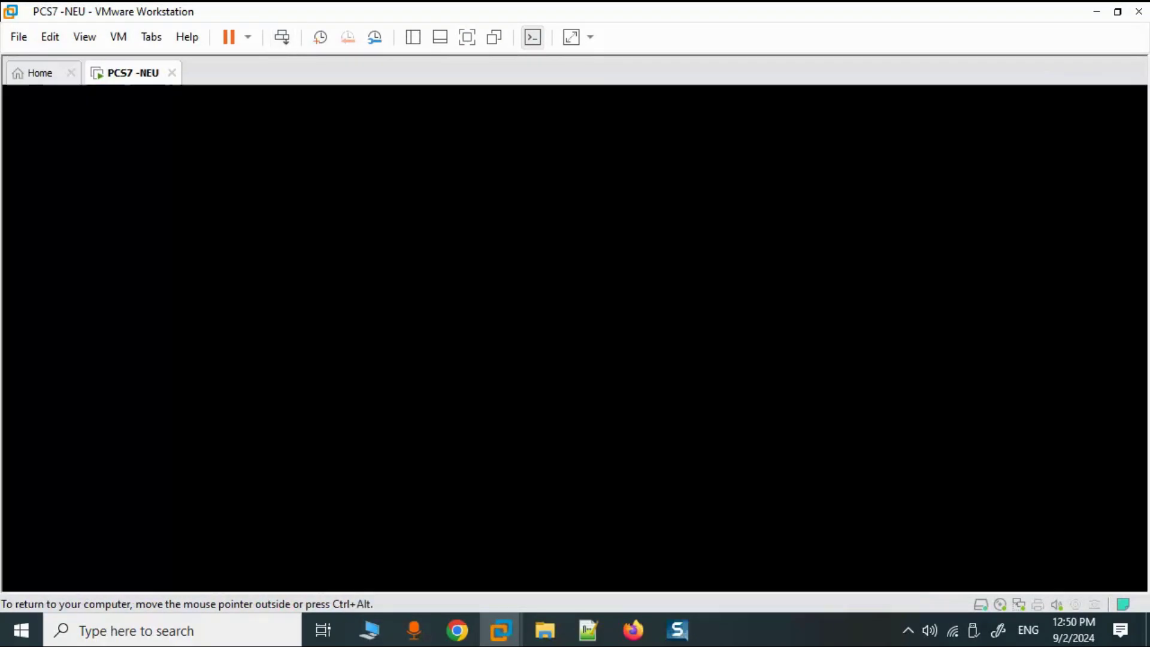
{"action": "key", "text": "ctrl+alt+Insert"}
{"action": "left_click", "coordinate": [542, 418]}
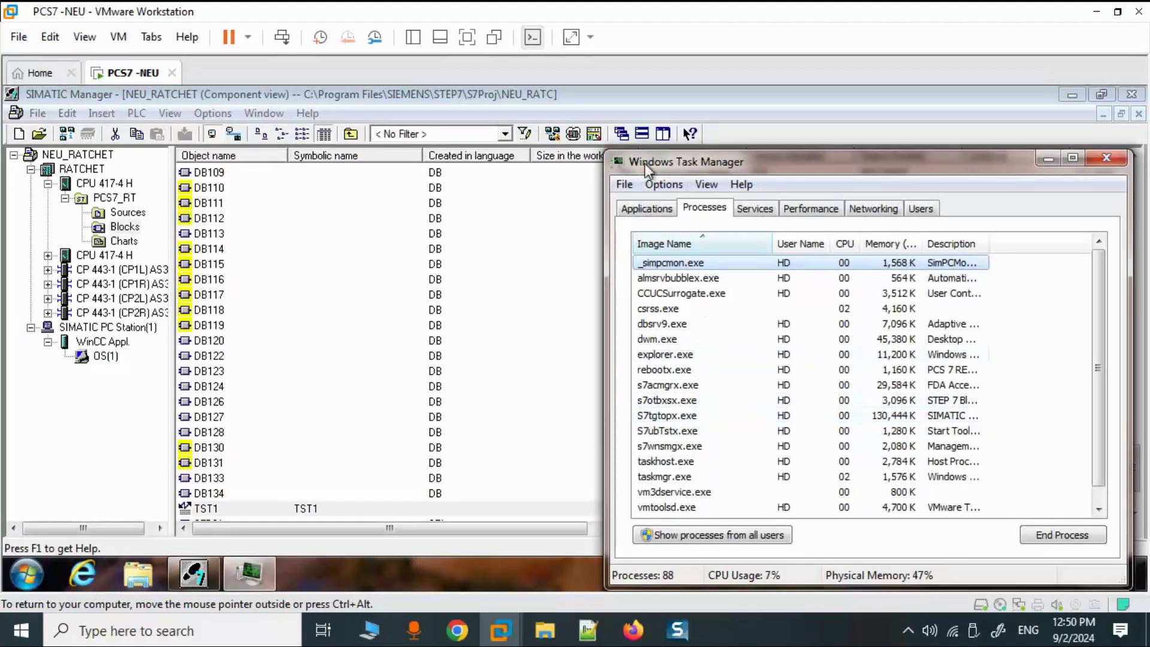
{"action": "left_click_drag", "start_coordinate": [646, 164], "coordinate": [528, 100]}
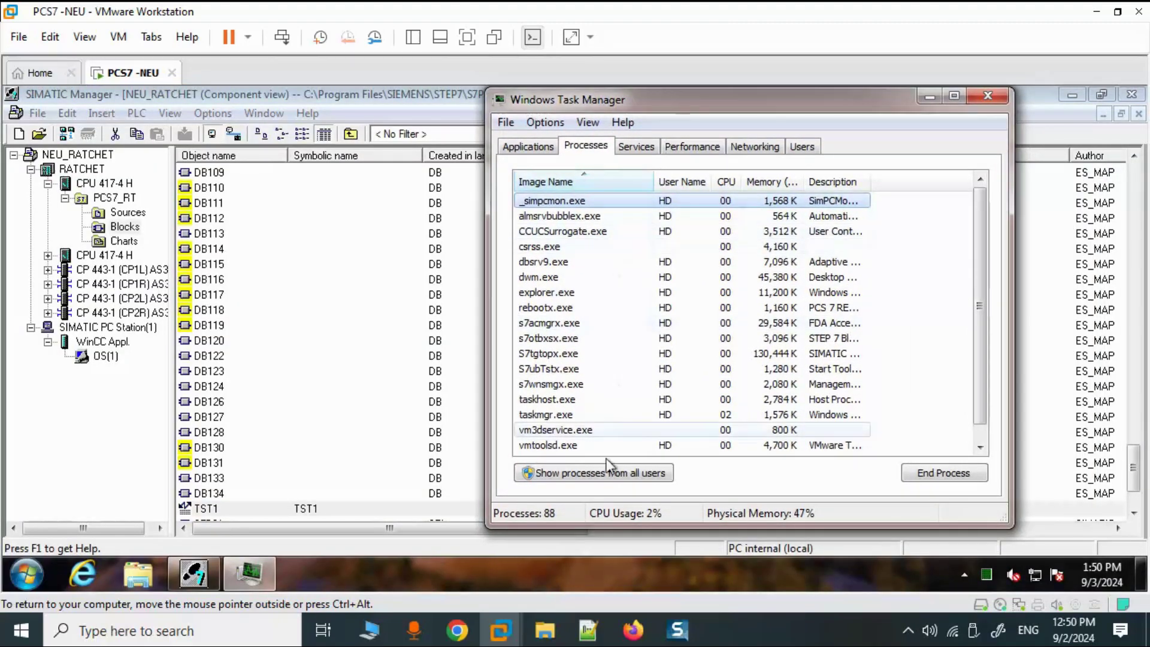
Show processes from all users and select the dbsrv9.exe process in Task Manager
{"action": "left_click", "coordinate": [565, 474]}
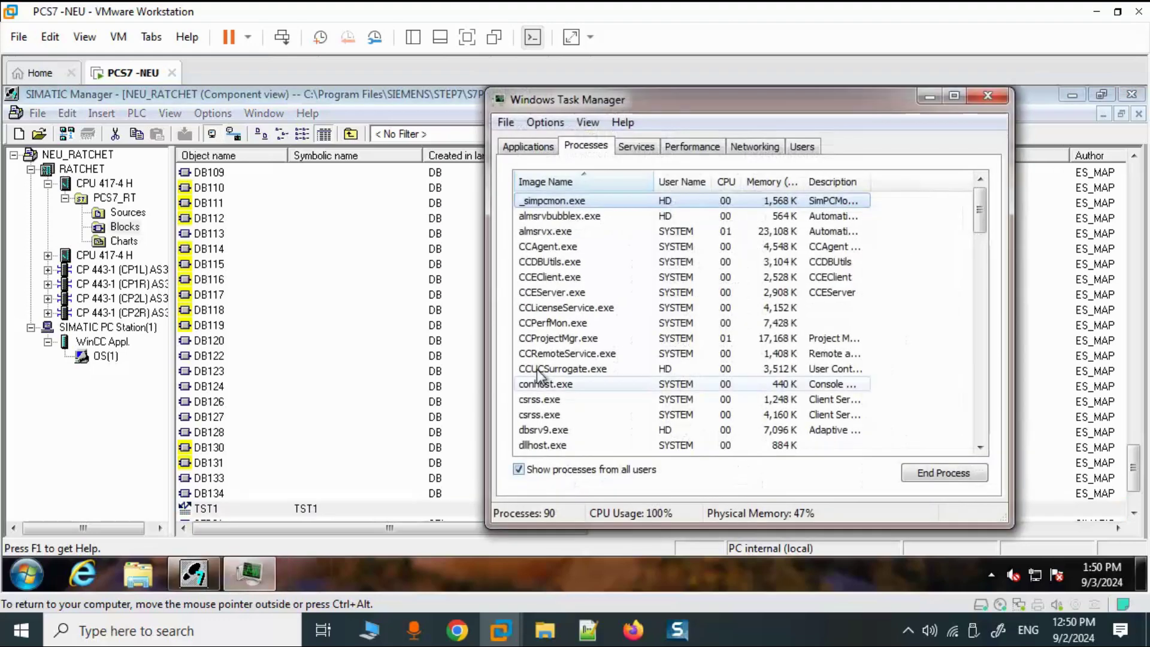
{"action": "left_click", "coordinate": [556, 235]}
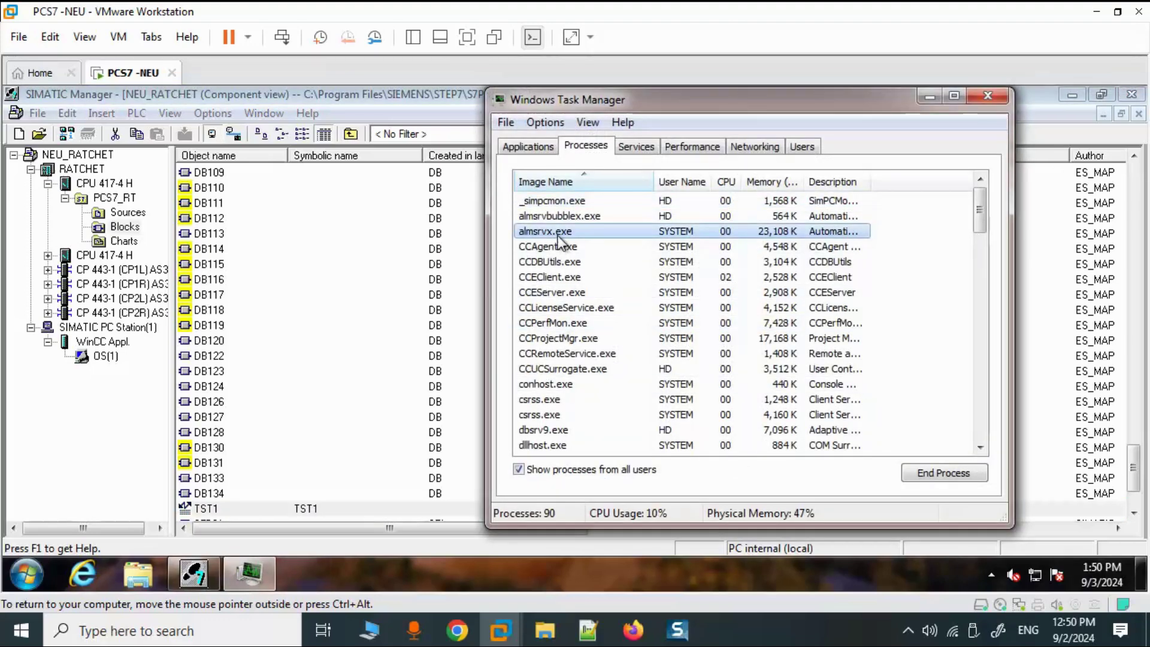
{"action": "key", "text": "d"}
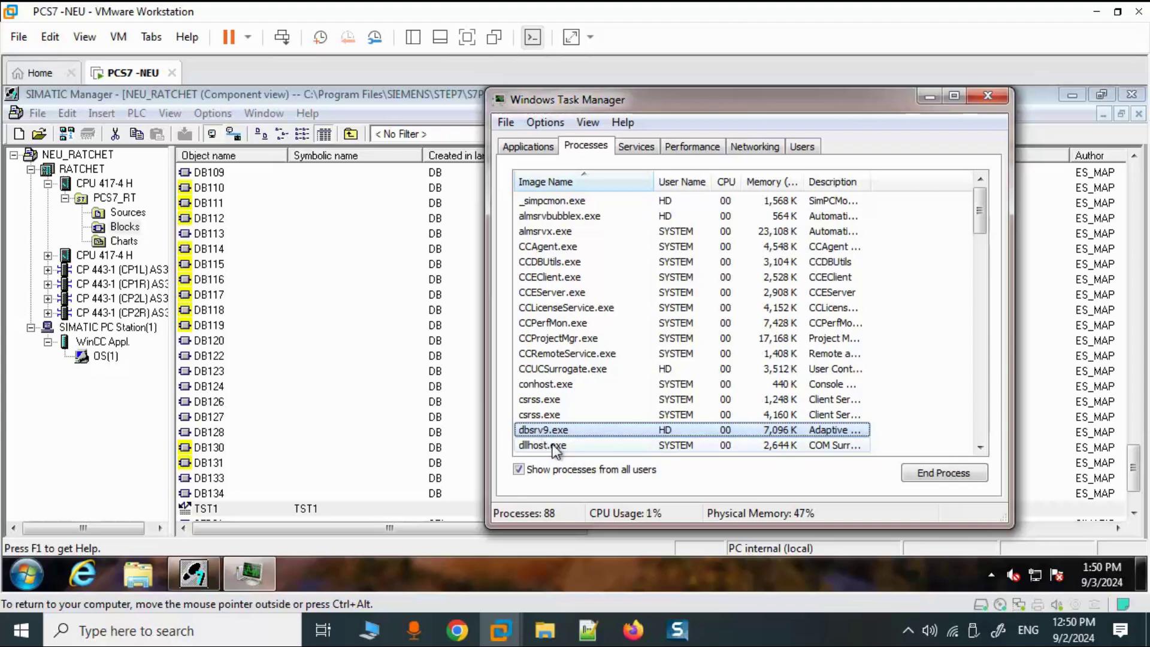
Check the Siemens FAQ for the process names to end and return to the PCS7 virtual machine
{"action": "left_click", "coordinate": [458, 631]}
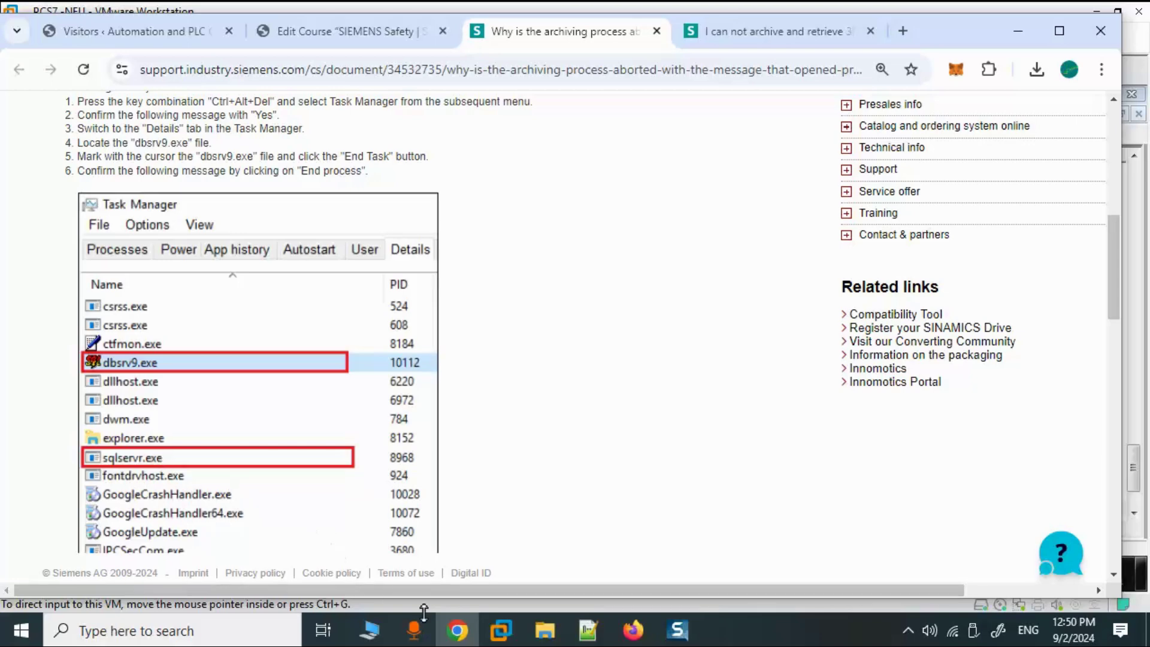
{"action": "mouse_move", "coordinate": [501, 630]}
{"action": "left_click", "coordinate": [605, 539]}
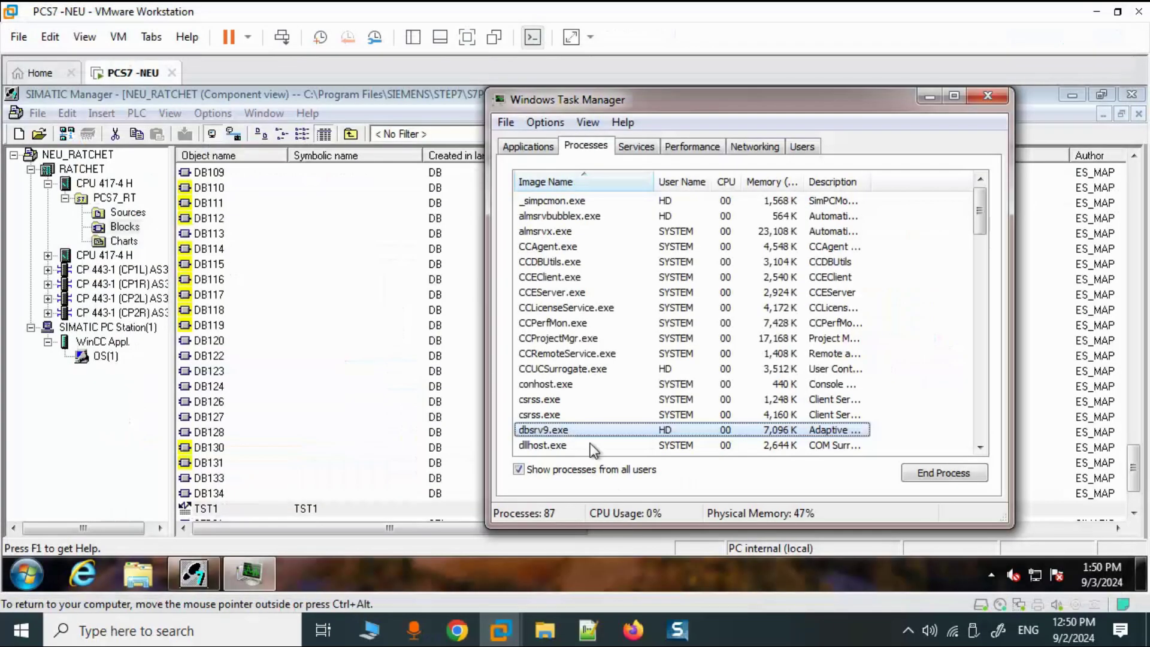
Find and select the sqlservr.exe process in the Task Manager process list
{"action": "key", "text": "s"}
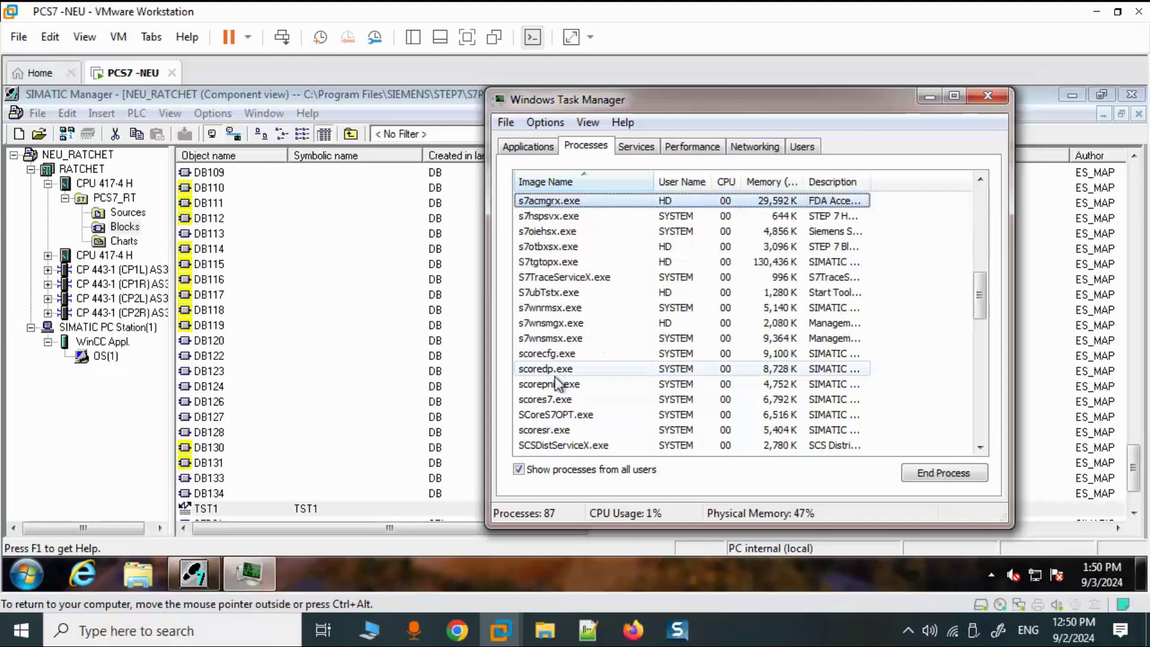
{"action": "key", "text": "Down"}
{"action": "key", "text": "Down"}
{"action": "key", "text": "Down"}
{"action": "key", "text": "Down"}
{"action": "key", "text": "Down"}
{"action": "key", "text": "Down"}
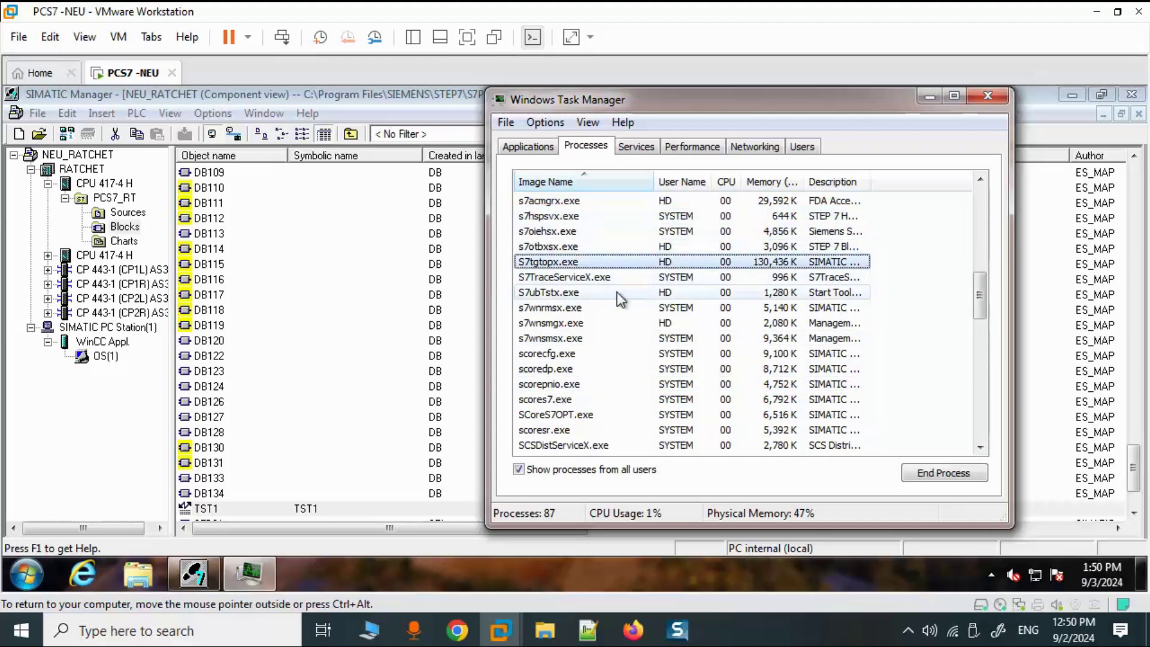
{"action": "key", "text": "Down"}
{"action": "key", "text": "Down"}
{"action": "key", "text": "Down"}
{"action": "key", "text": "Down"}
{"action": "key", "text": "Down"}
{"action": "key", "text": "Down"}
{"action": "key", "text": "Down"}
{"action": "key", "text": "Down"}
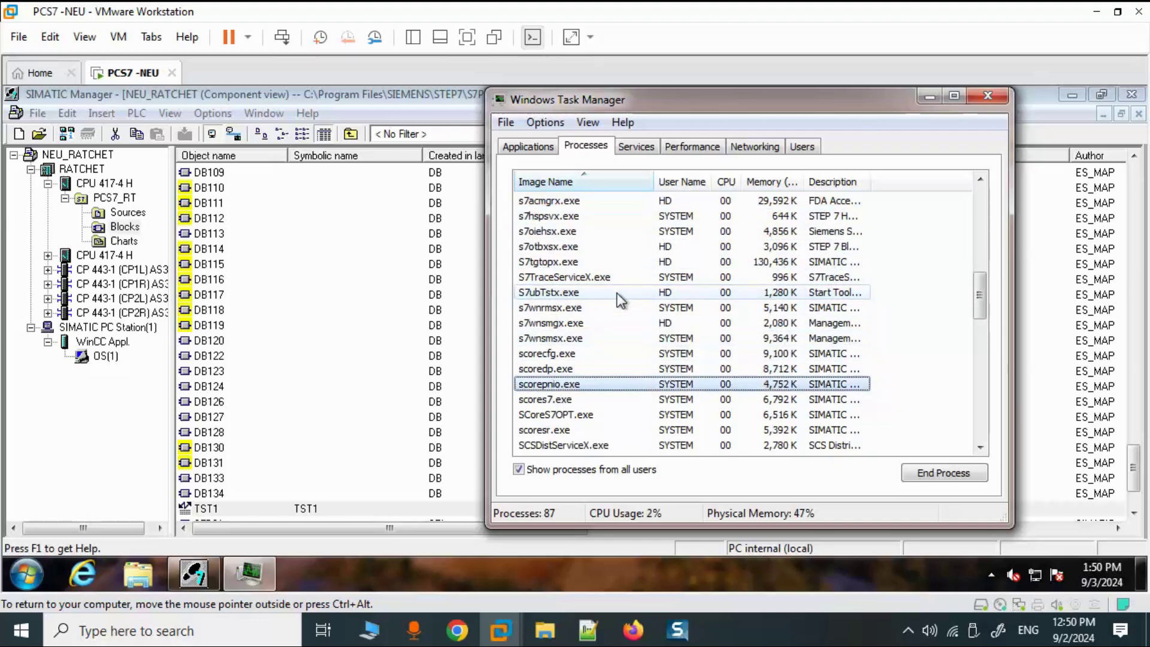
{"action": "key", "text": "Down"}
{"action": "key", "text": "Down"}
{"action": "key", "text": "Down"}
{"action": "key", "text": "Down"}
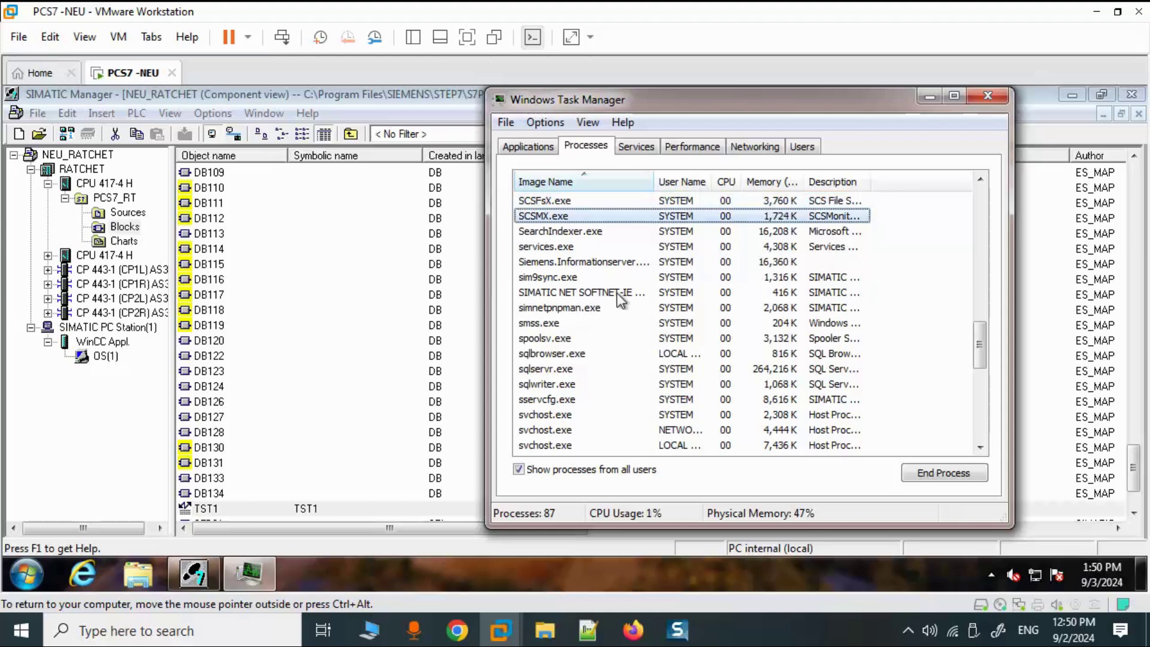
{"action": "key", "text": "Down"}
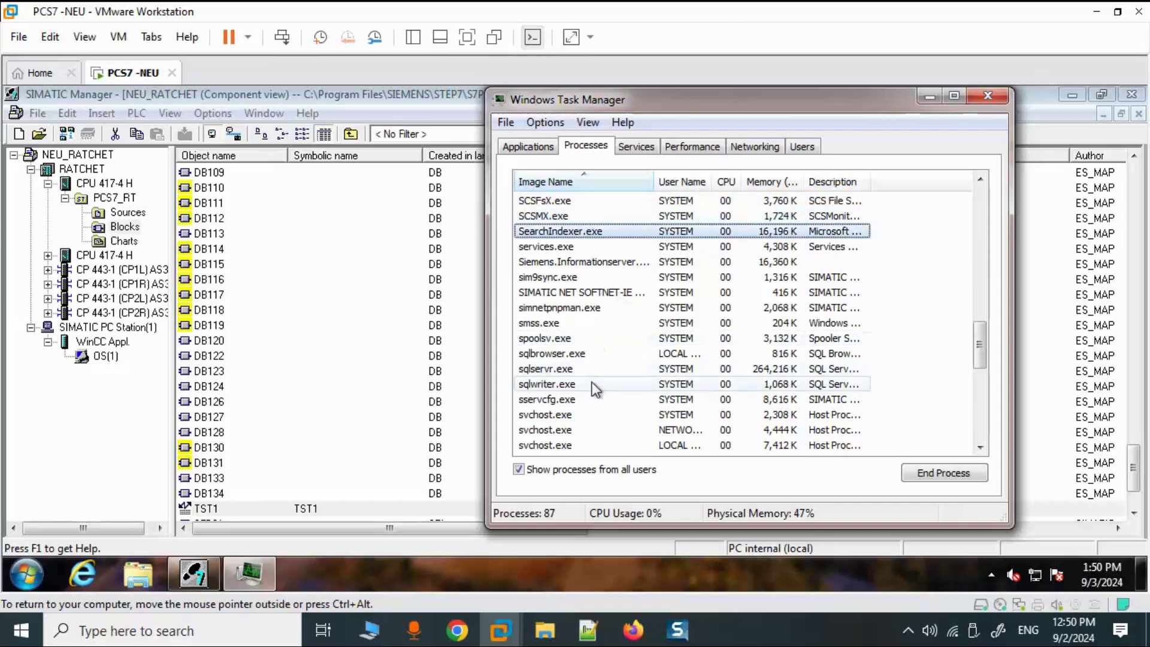
{"action": "left_click", "coordinate": [552, 368]}
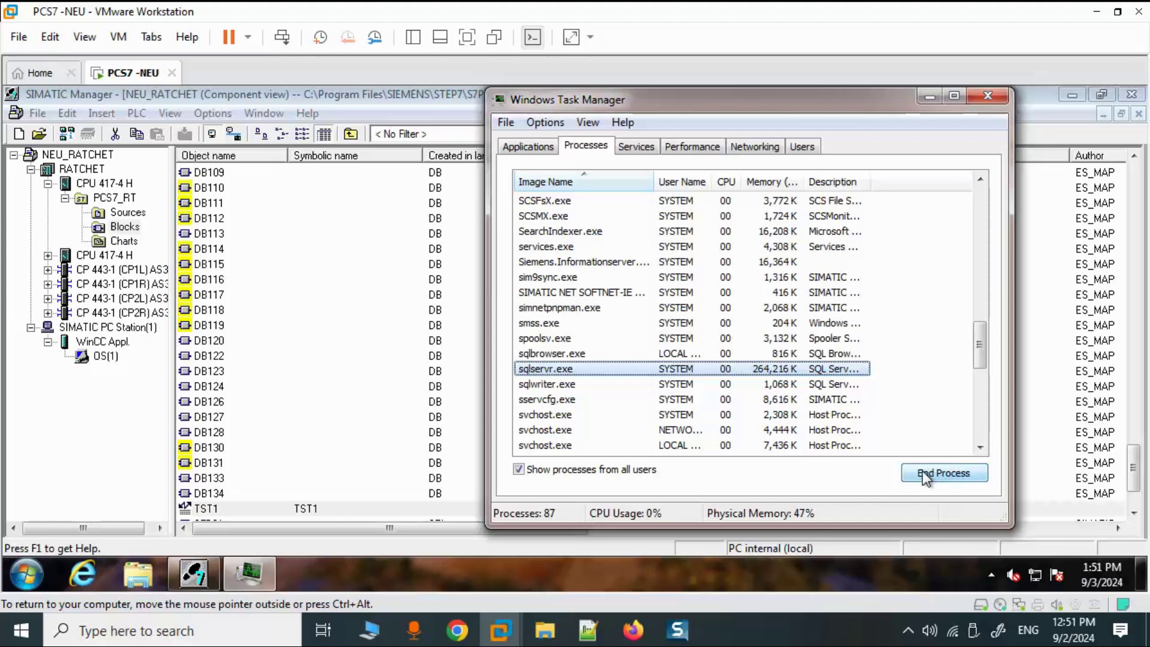
View the SQL Server services in SQL Server Configuration Manager and close it together with Task Manager
{"action": "left_click", "coordinate": [27, 574]}
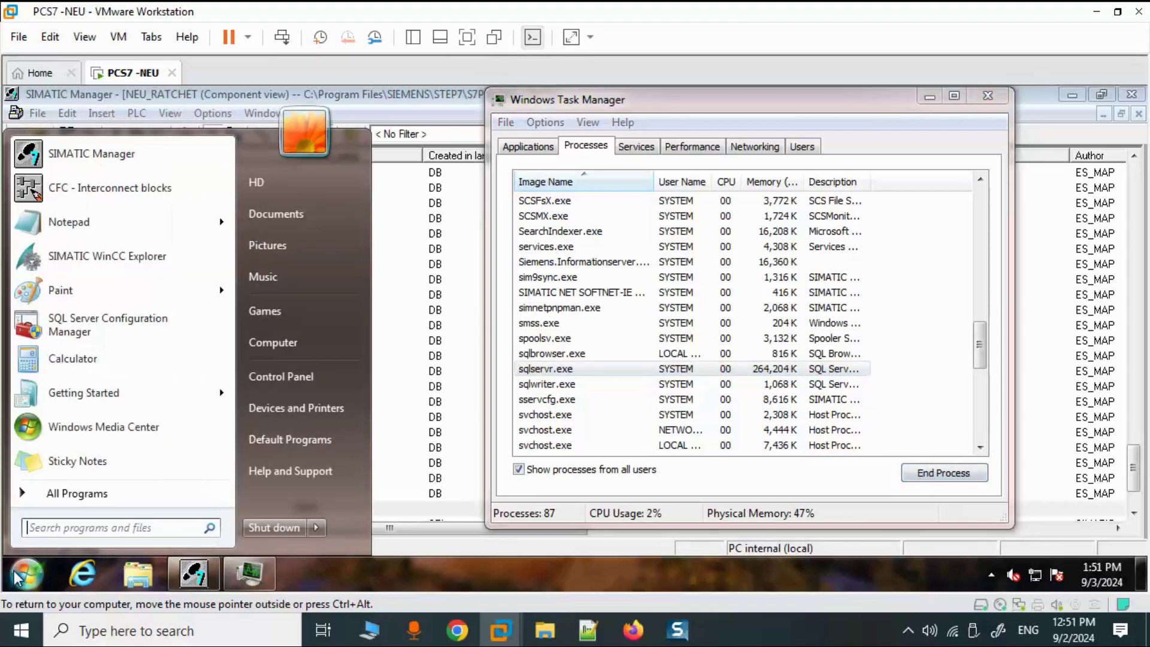
{"action": "left_click", "coordinate": [72, 333]}
{"action": "left_click", "coordinate": [282, 365]}
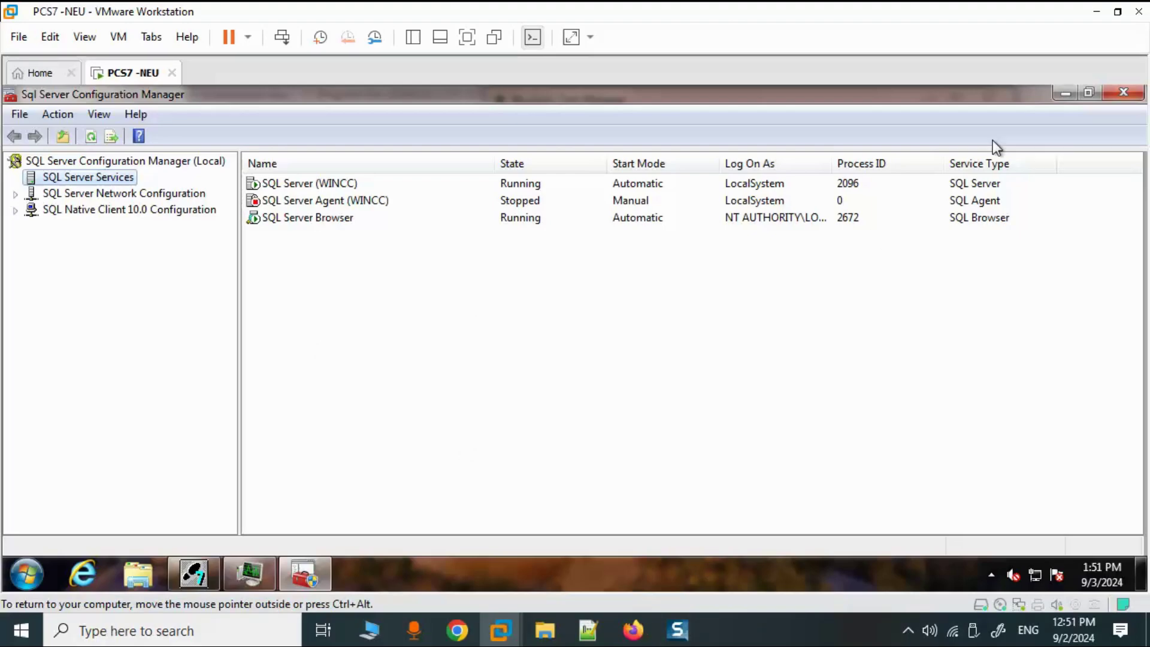
{"action": "left_click", "coordinate": [1117, 93]}
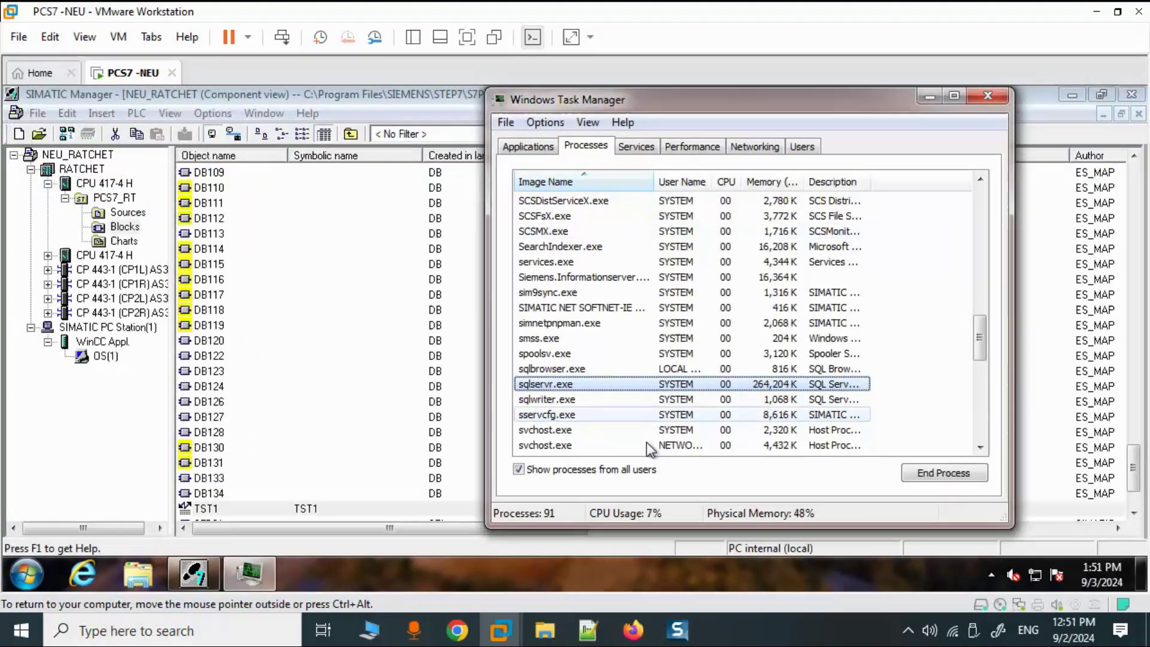
{"action": "left_click", "coordinate": [1000, 98]}
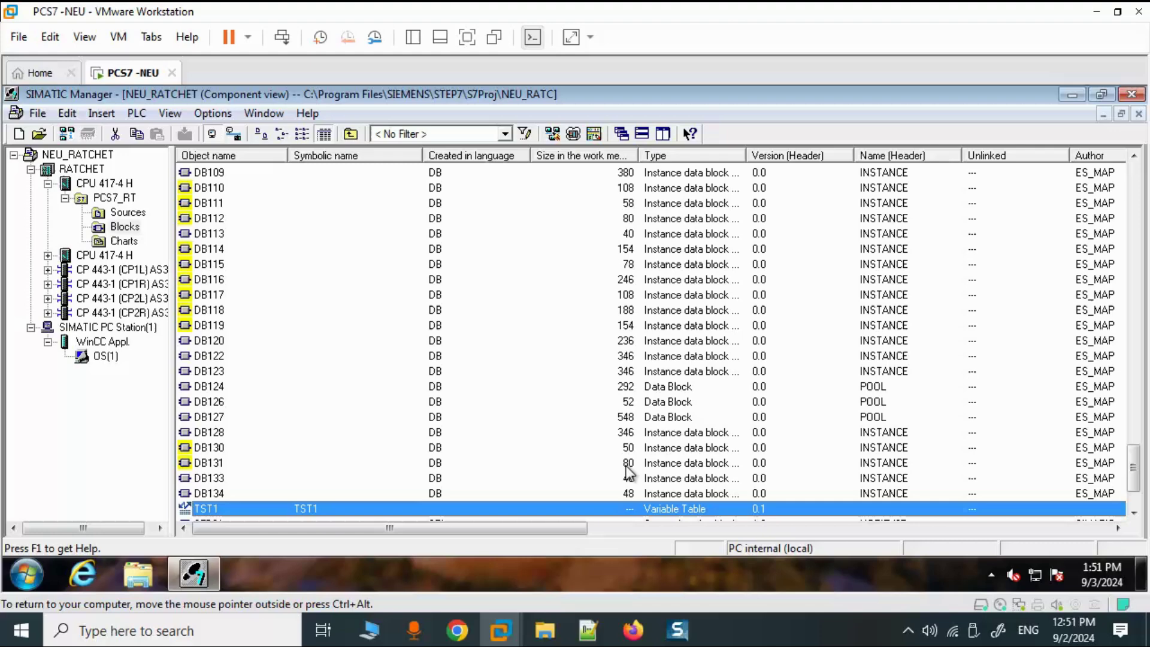
Switch to Chrome and read the Siemens forum thread on archive error 3020:8, examining the replies about the PKZIP folder path
{"action": "left_click", "coordinate": [457, 630]}
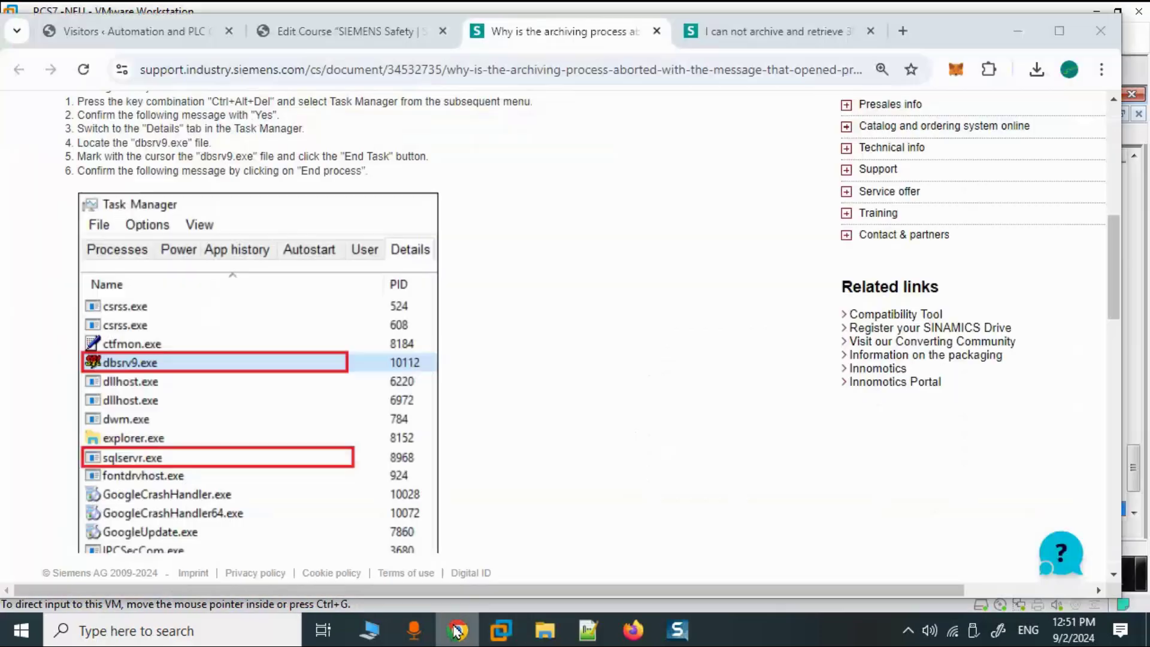
{"action": "left_click", "coordinate": [726, 33]}
{"action": "scroll", "coordinate": [527, 352], "scroll_direction": "down", "scroll_amount": 2}
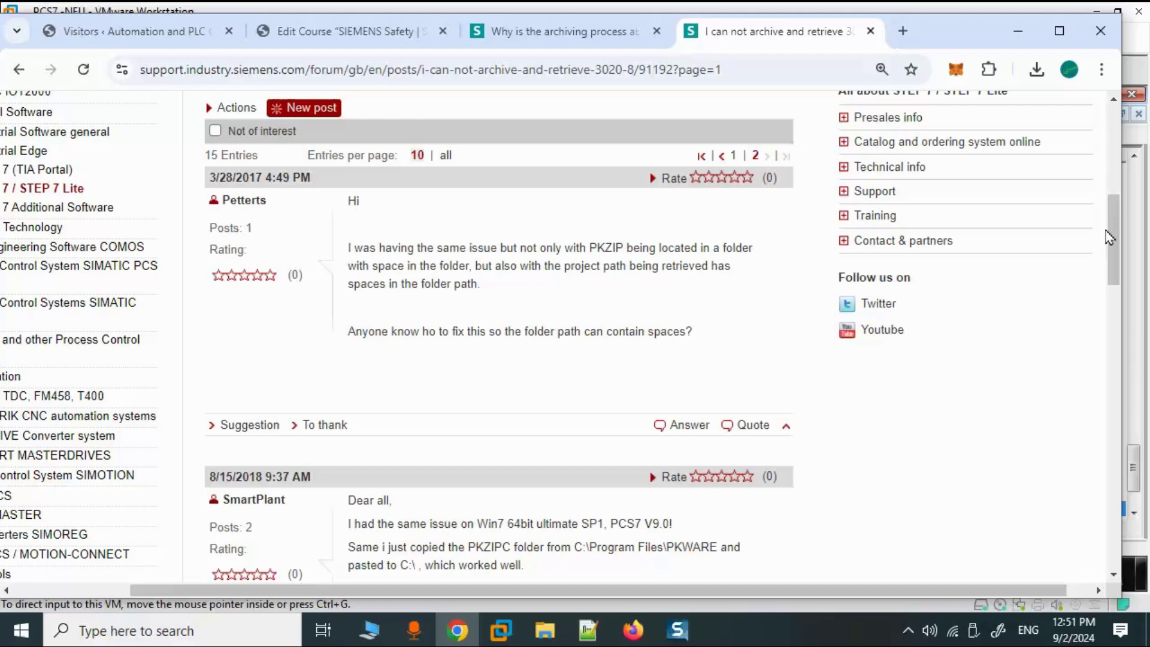
{"action": "left_click_drag", "start_coordinate": [1110, 237], "coordinate": [1118, 247]}
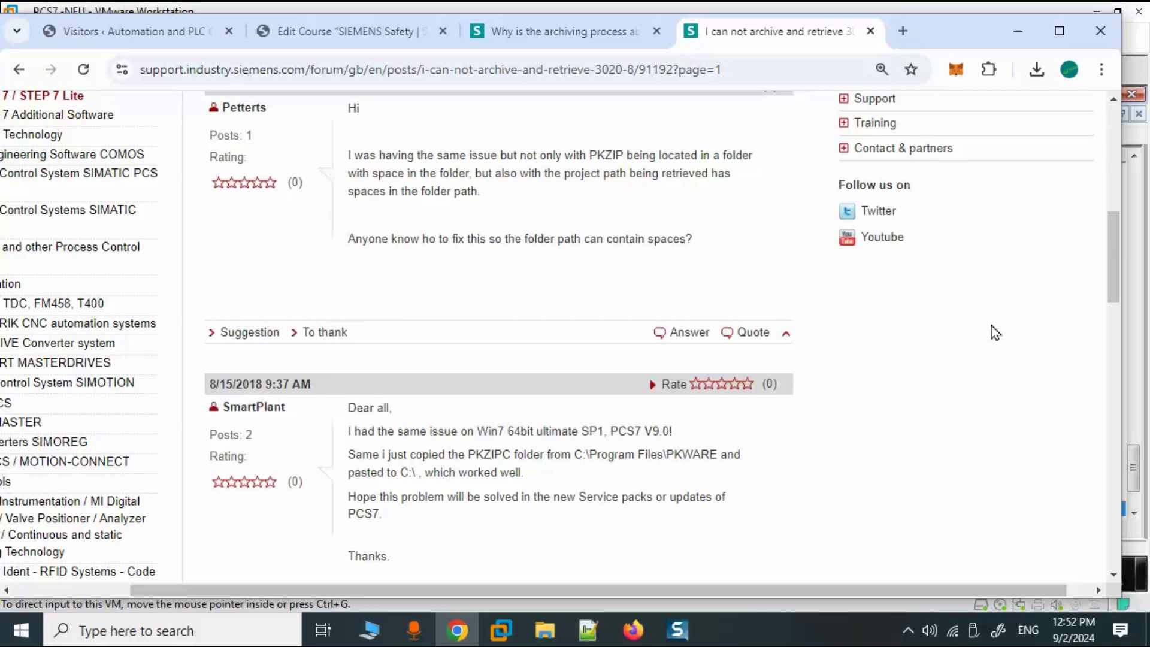
{"action": "left_click_drag", "start_coordinate": [1113, 258], "coordinate": [1124, 338]}
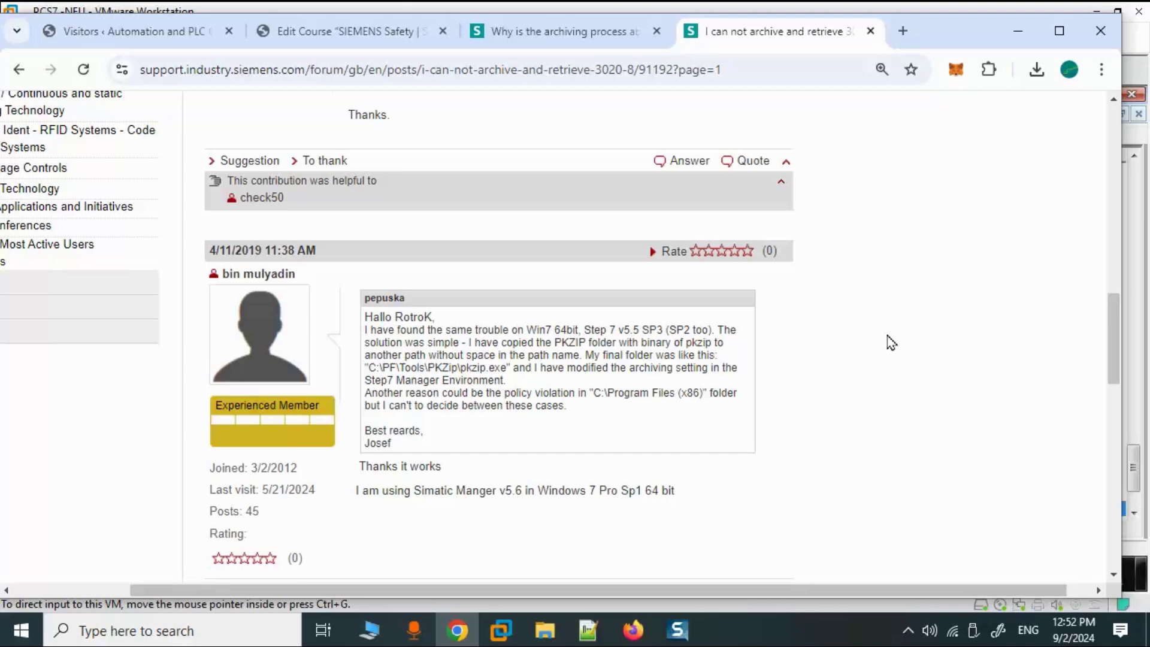
Return to the PCS7 virtual machine and open the RATCHET chart from the Charts folder, entering the safety program password
{"action": "mouse_move", "coordinate": [501, 630]}
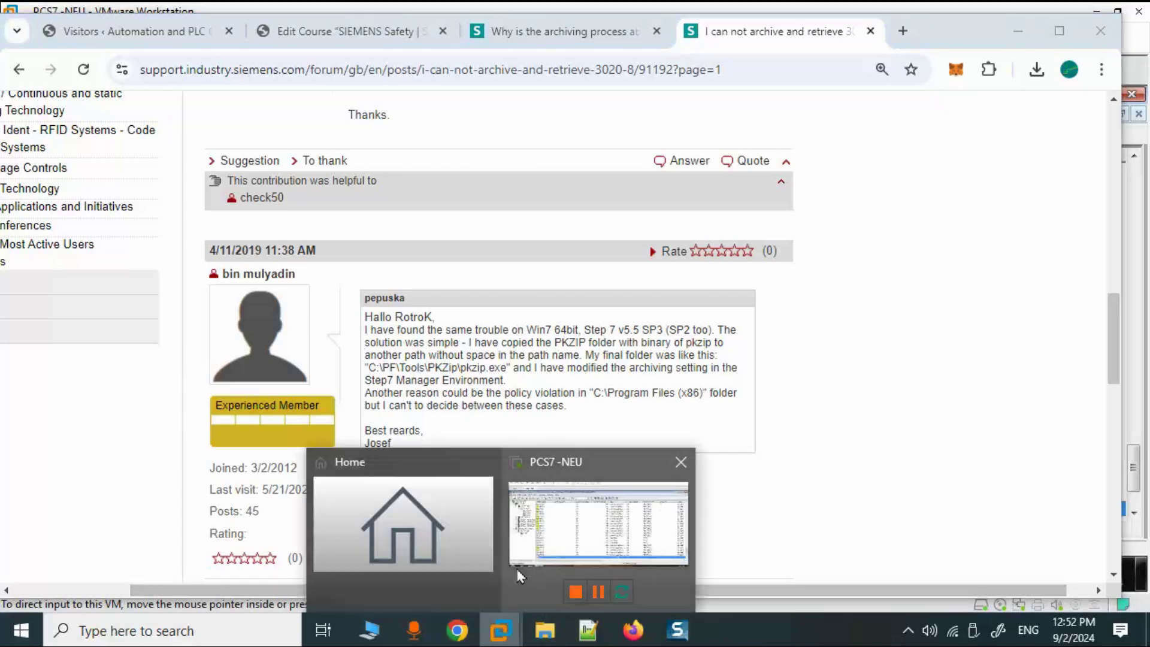
{"action": "left_click", "coordinate": [566, 518]}
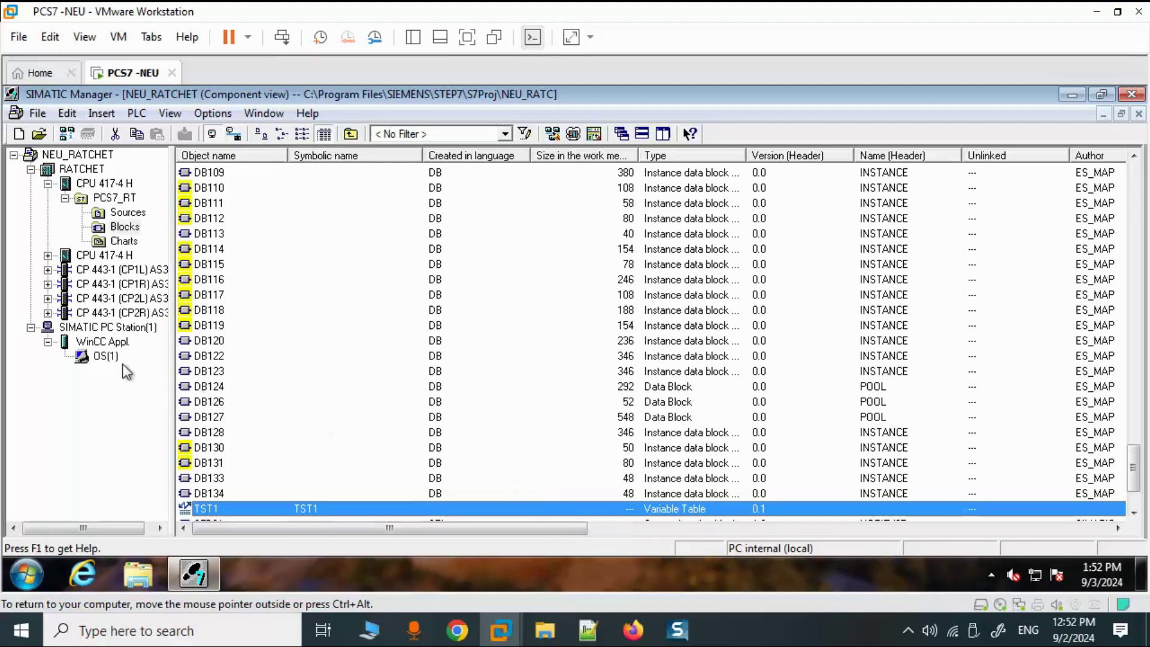
{"action": "left_click", "coordinate": [112, 242]}
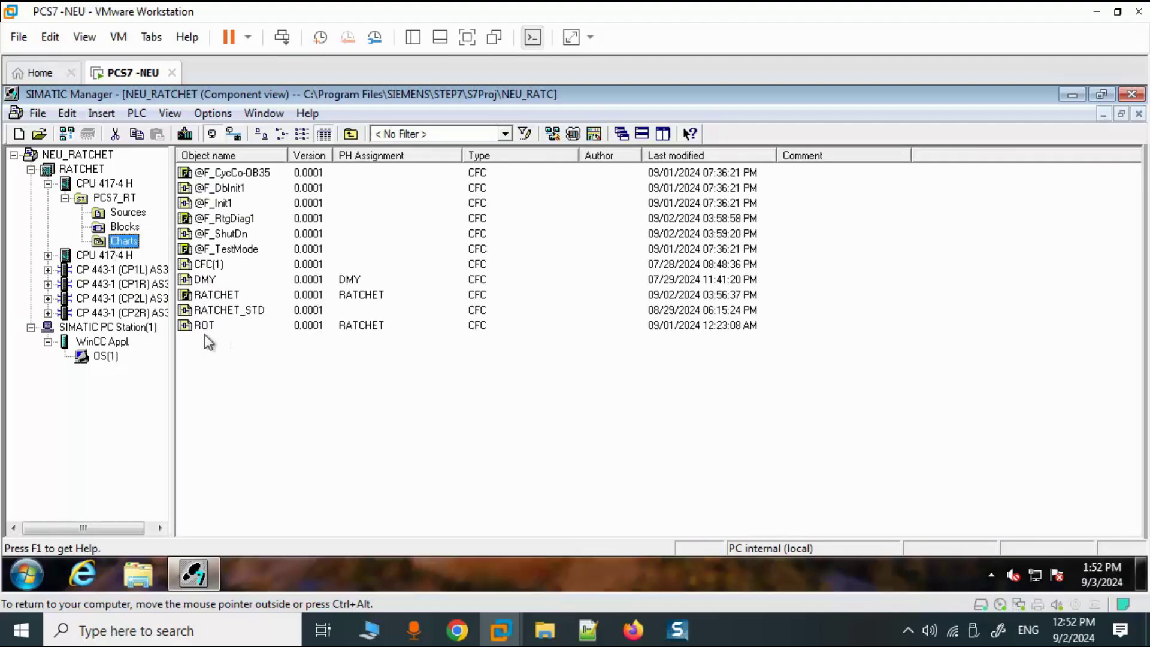
{"action": "double_click", "coordinate": [207, 293]}
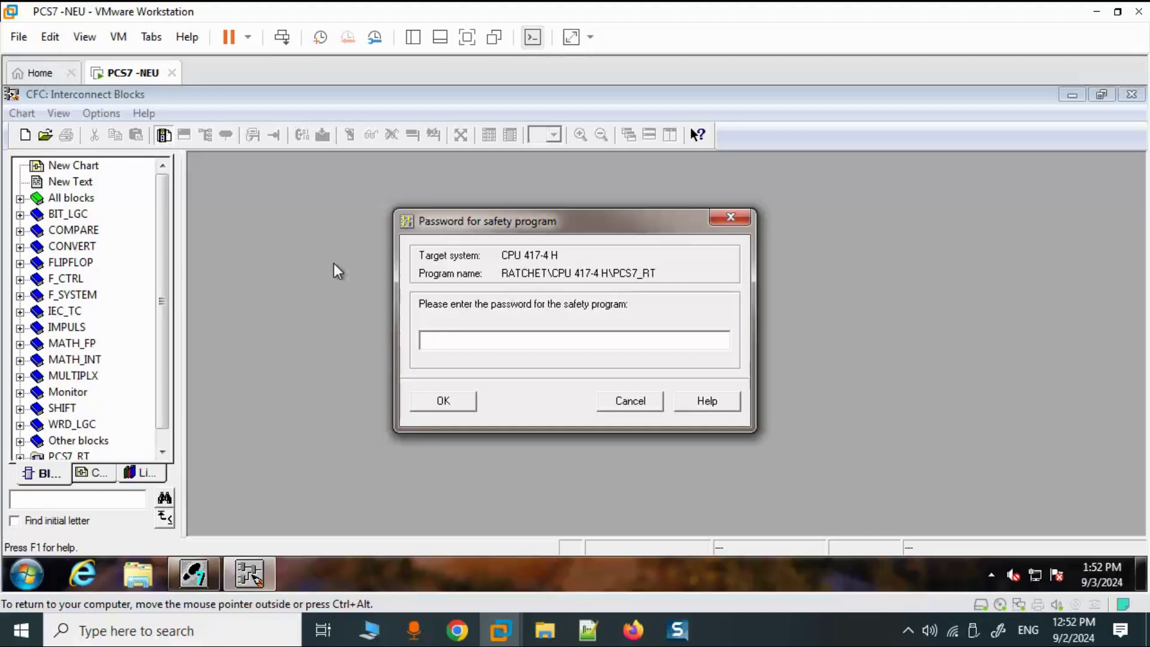
{"action": "type", "text": "***"}
{"action": "key", "text": "Return"}
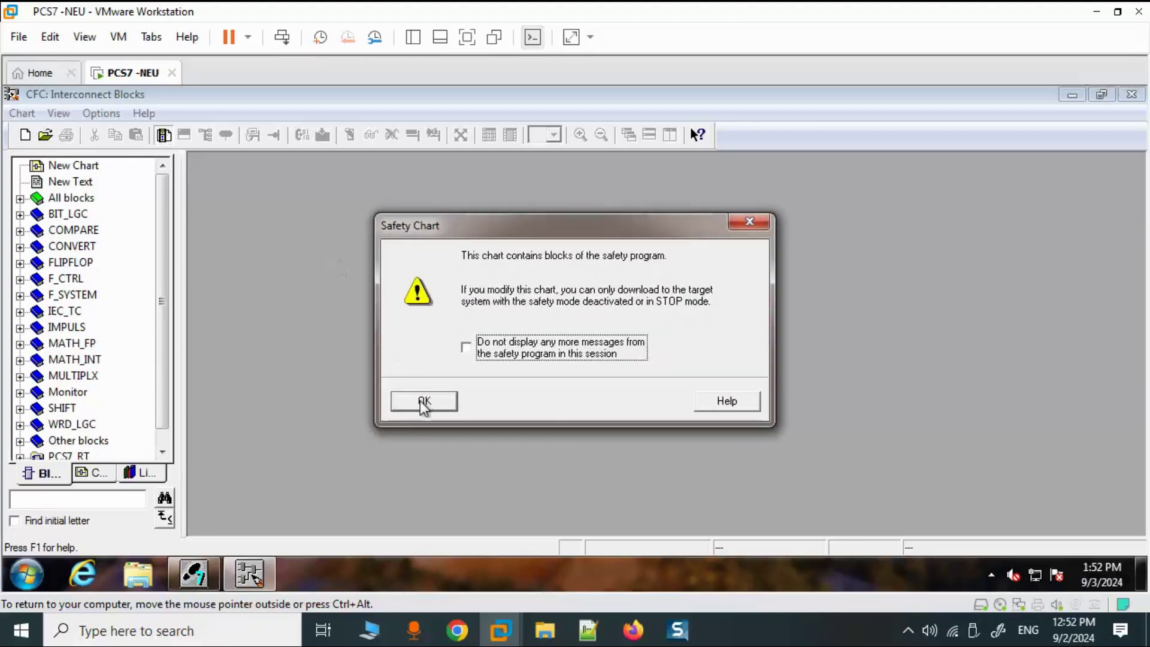
{"action": "left_click", "coordinate": [424, 403]}
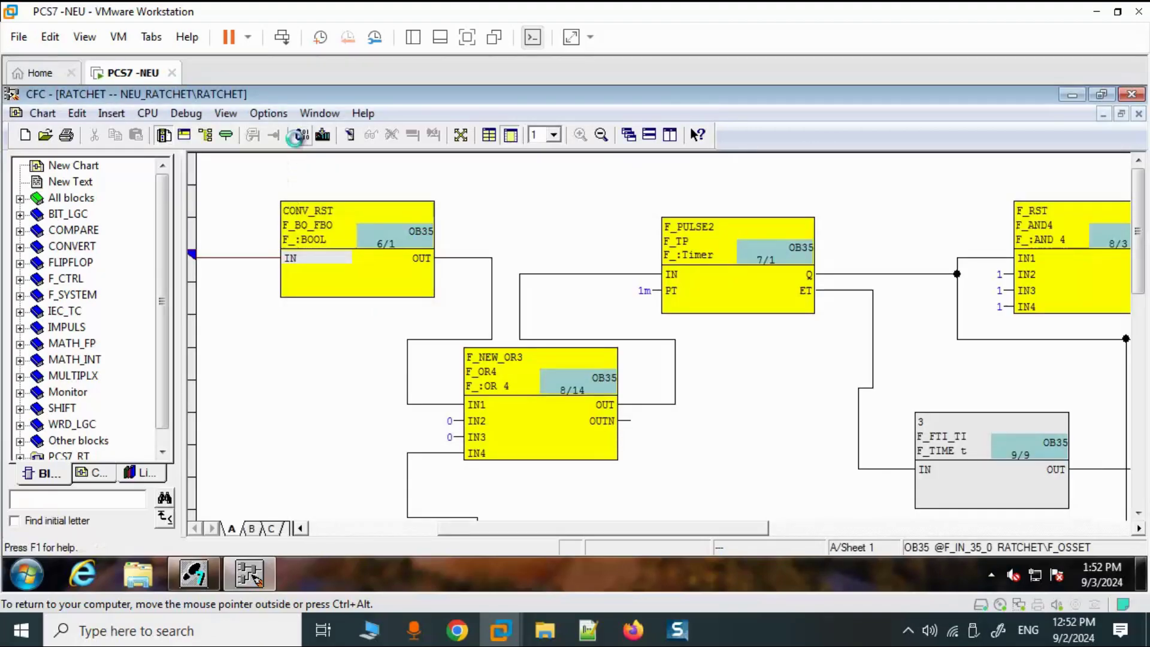
Compile the charts as an entire program with module drivers generated, and close the compile log and CFC editor
{"action": "left_click", "coordinate": [298, 135]}
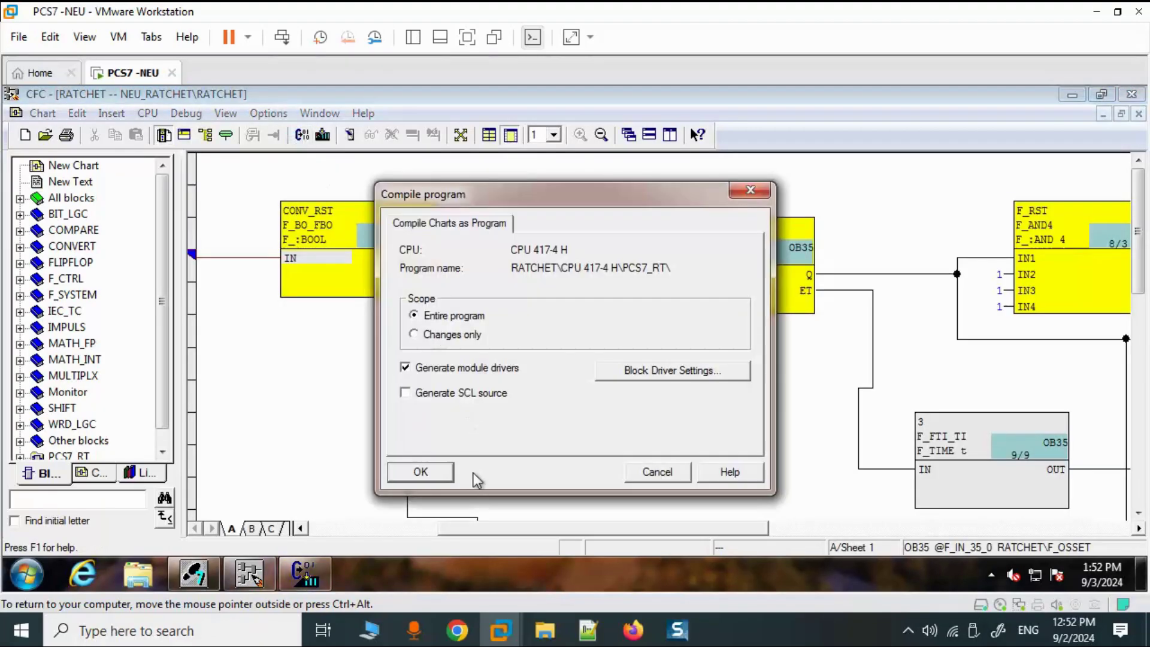
{"action": "left_click", "coordinate": [448, 473]}
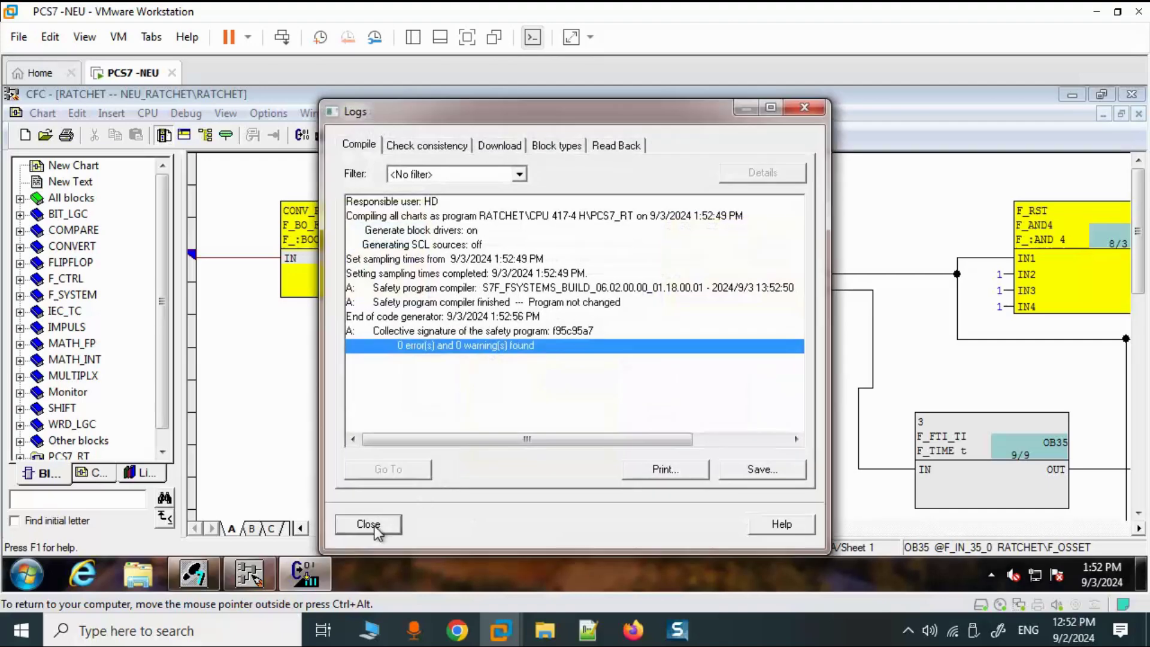
{"action": "left_click", "coordinate": [368, 524]}
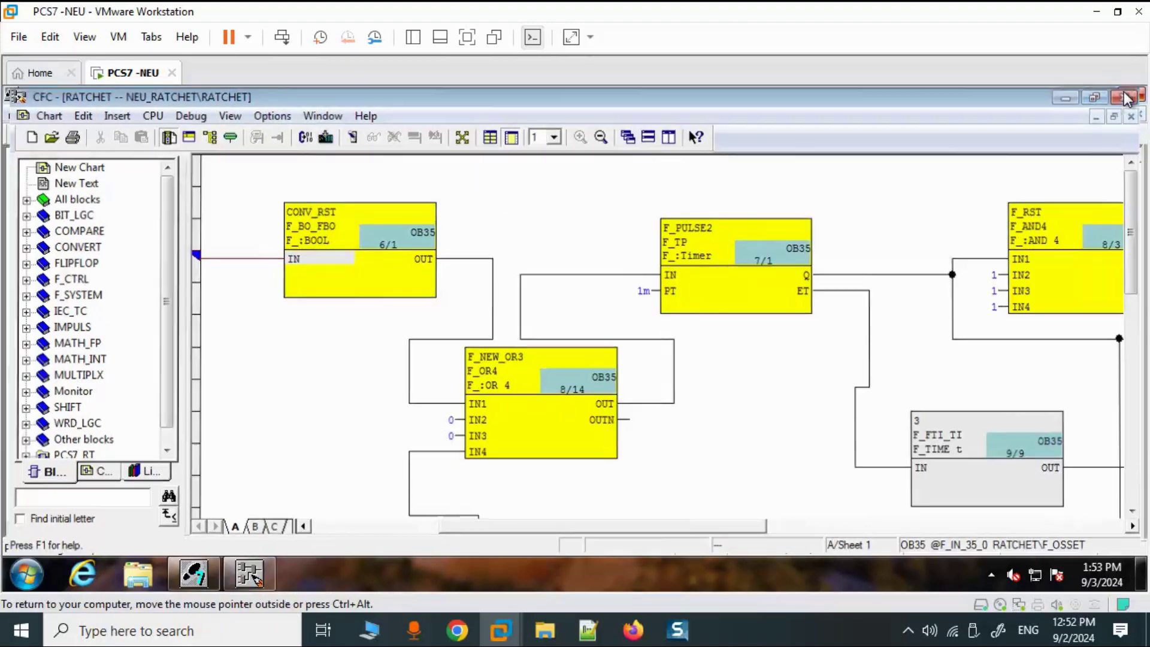
{"action": "left_click", "coordinate": [1128, 99]}
Compile the entire OS(1) with memory reset, including tags and messages and the picture tree, for the DMY and RATCHET areas
{"action": "right_click", "coordinate": [113, 359]}
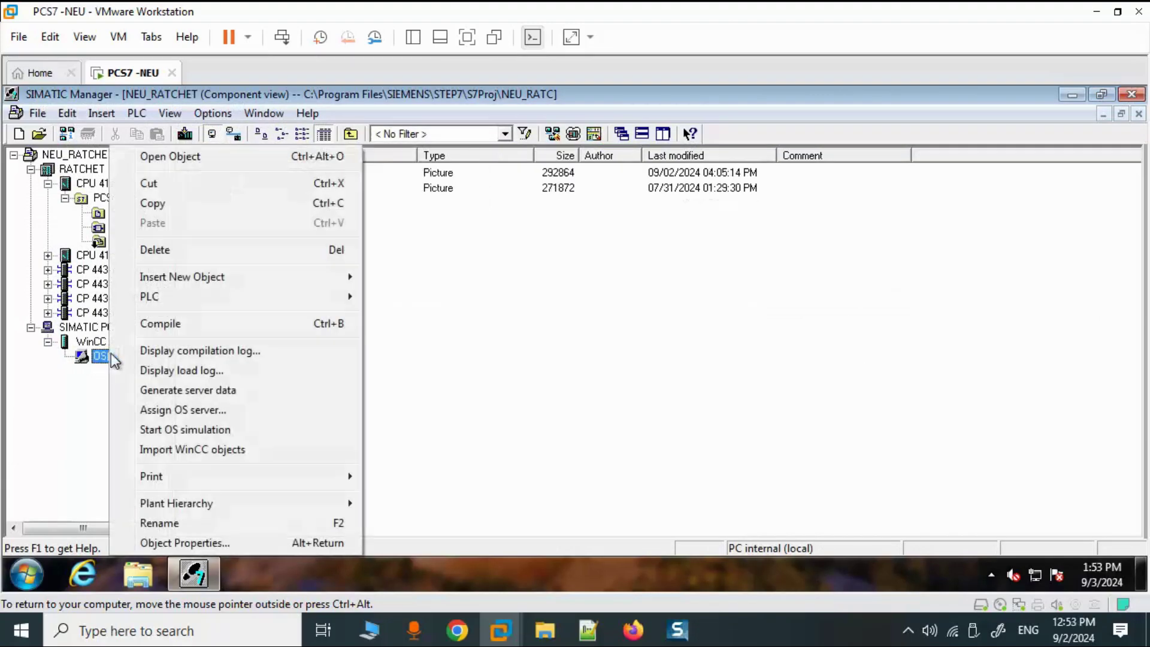
{"action": "left_click", "coordinate": [186, 324]}
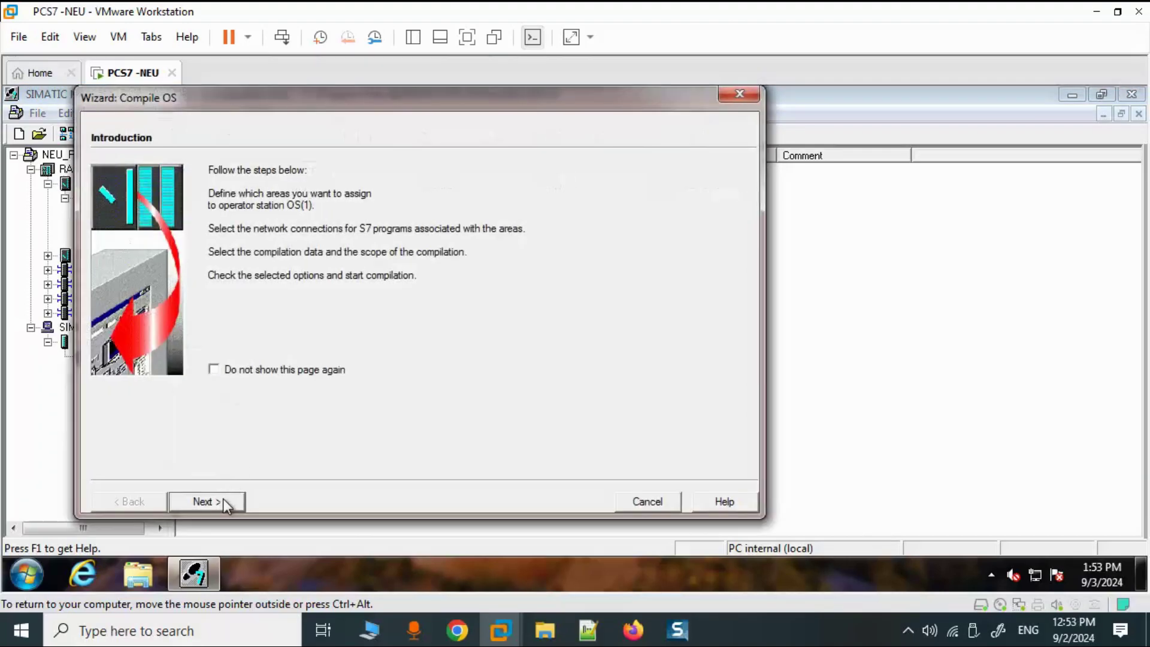
{"action": "left_click", "coordinate": [223, 500]}
{"action": "left_click", "coordinate": [224, 497]}
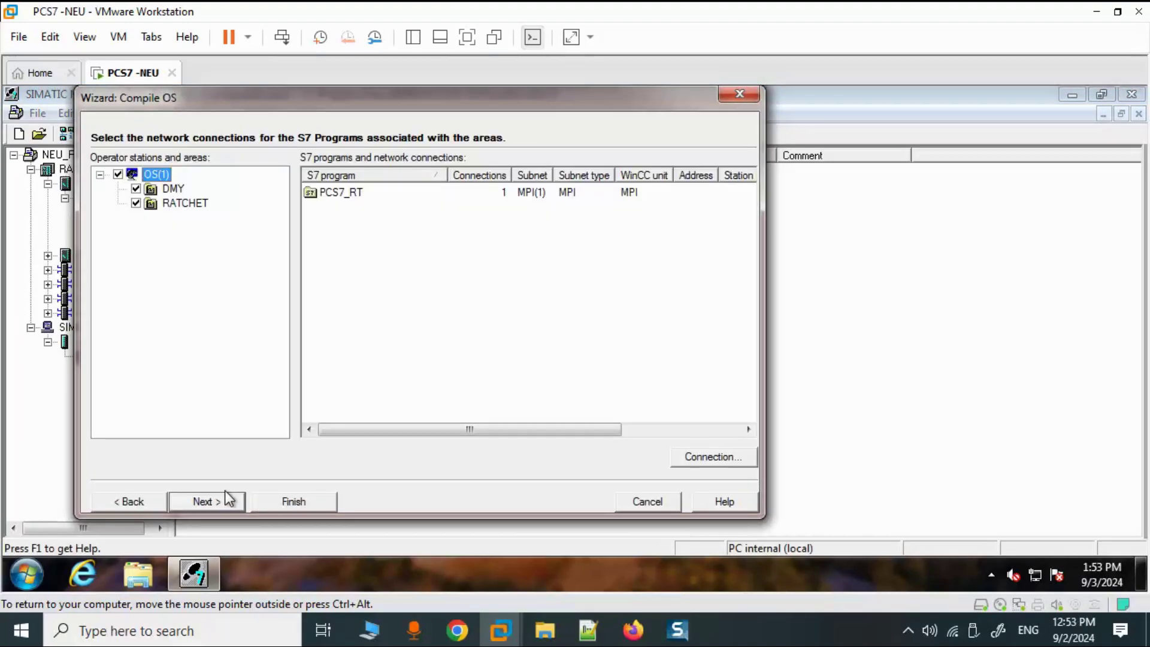
{"action": "left_click", "coordinate": [228, 498]}
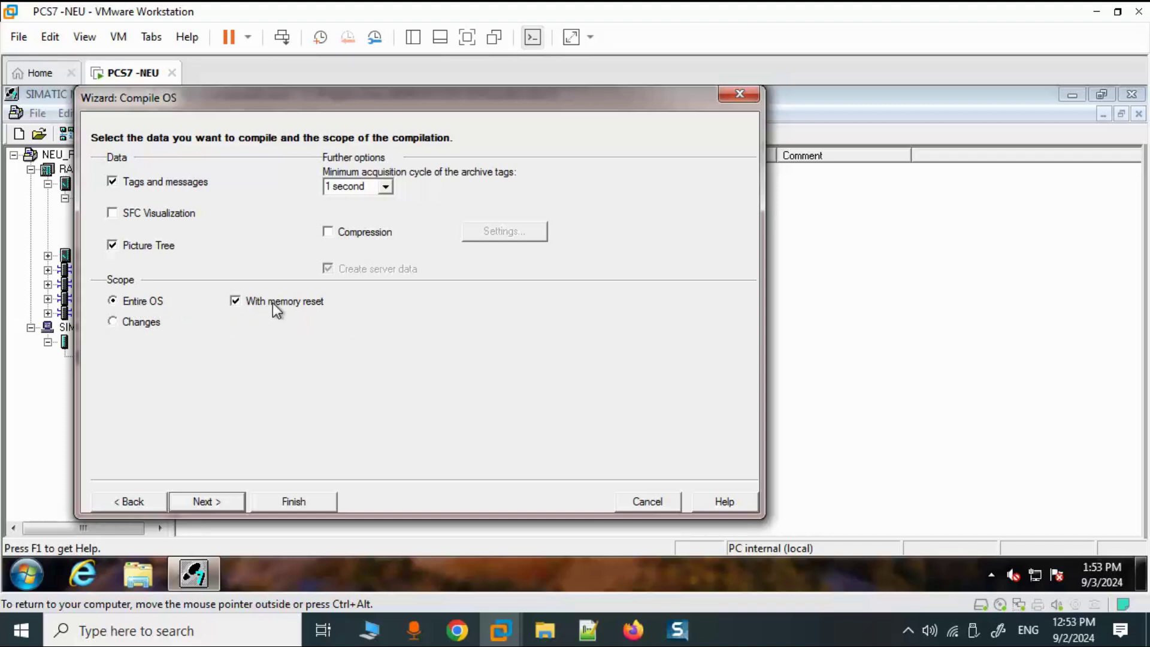
{"action": "left_click_drag", "start_coordinate": [321, 114], "coordinate": [470, 132]}
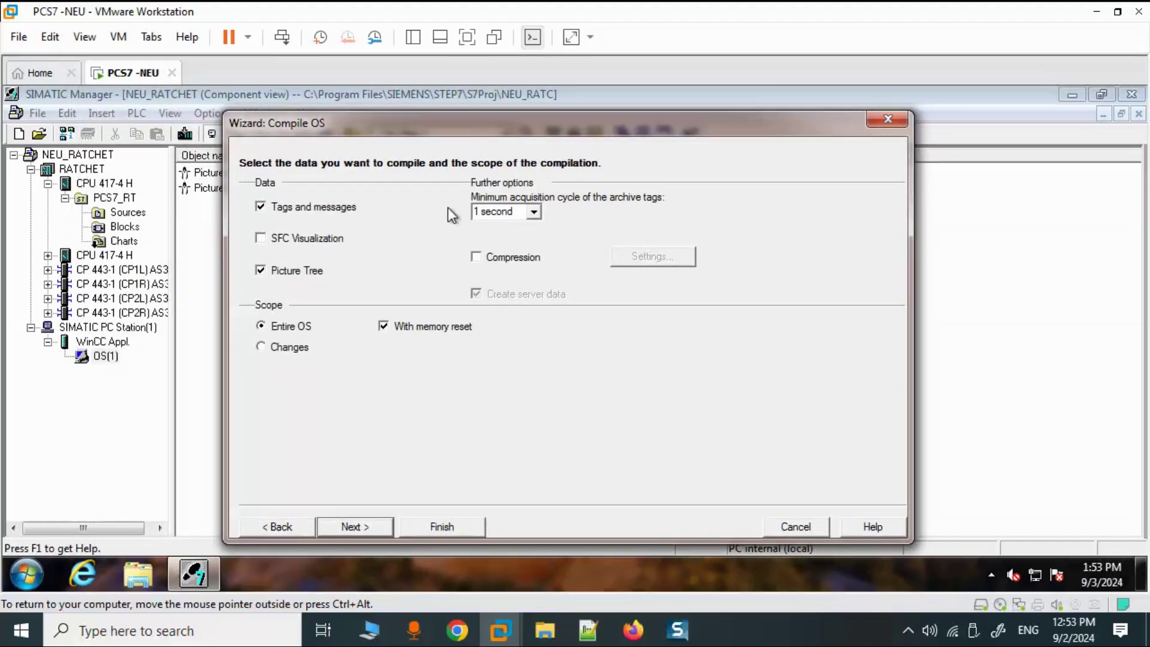
{"action": "left_click", "coordinate": [352, 528]}
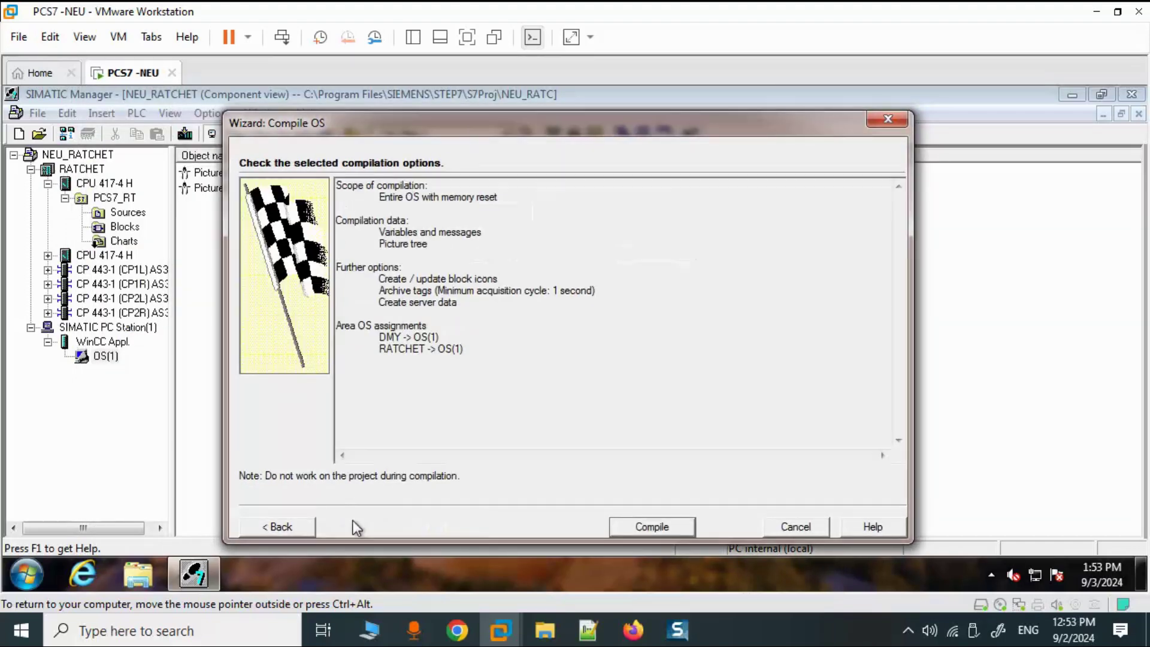
{"action": "left_click", "coordinate": [641, 526]}
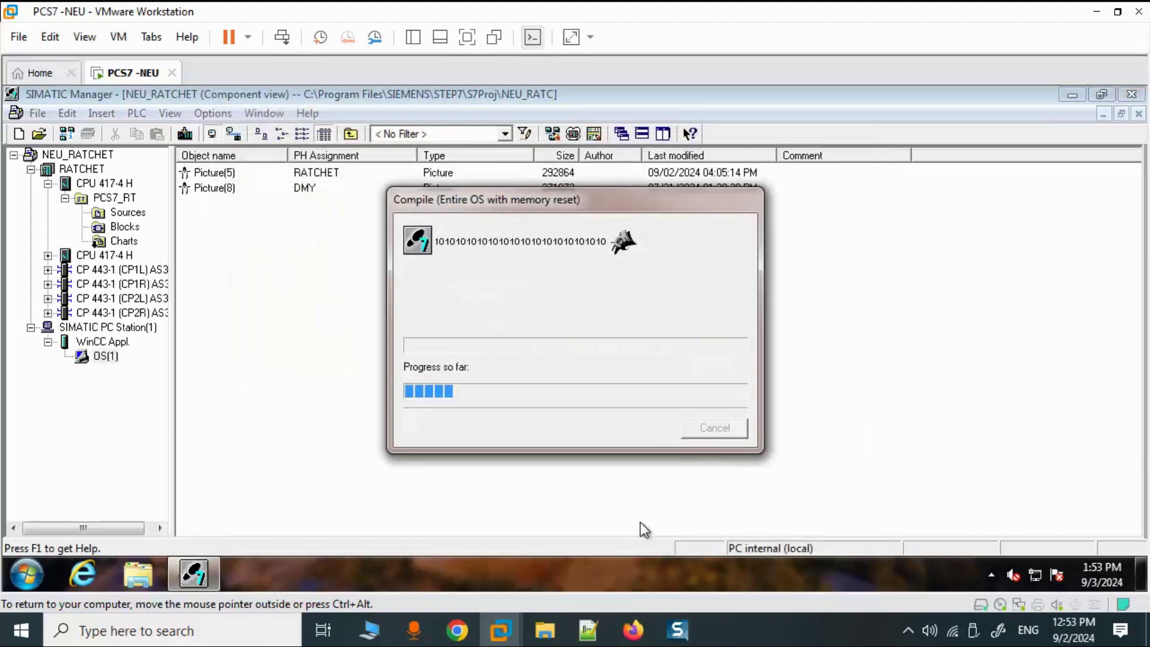